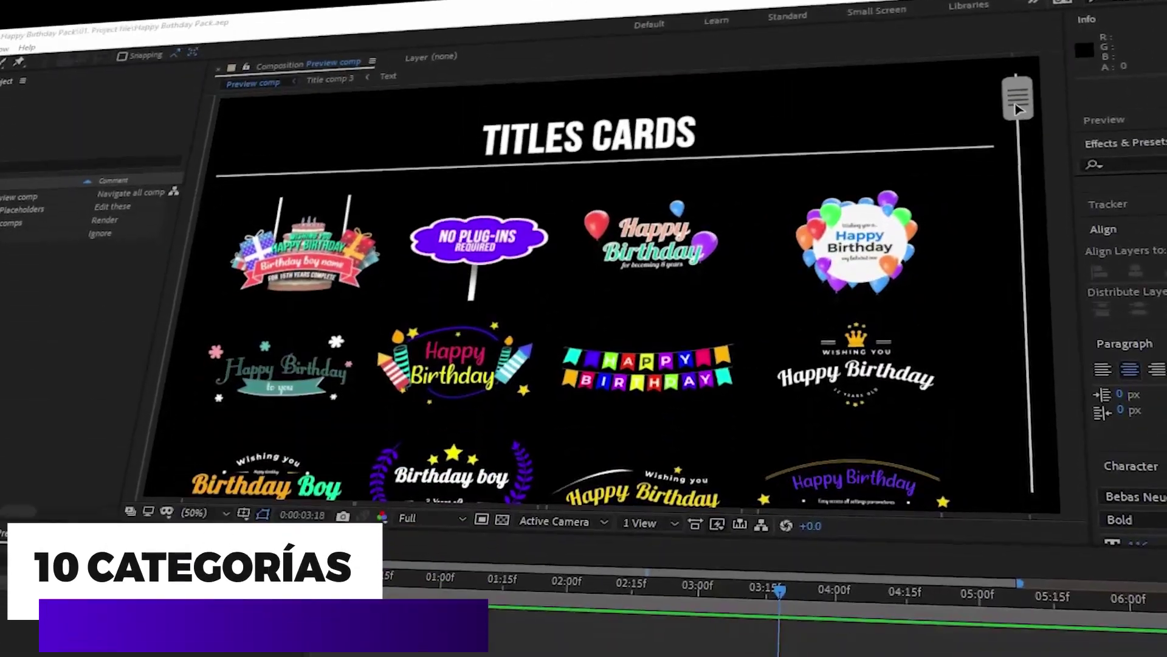
Drag Background 7 from 03. Composiciones Finales into Mi Composición as its first layer
mouse_move(1017, 108)
mouse_down()
mouse_move(992, 242)
mouse_move(991, 365)
mouse_up()
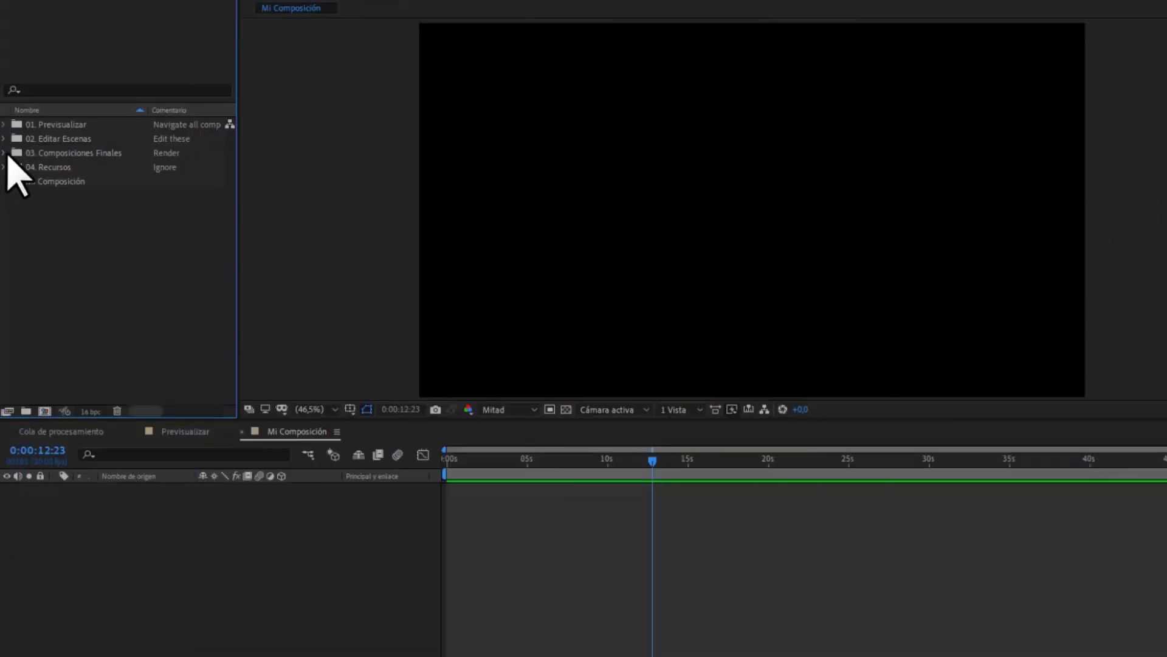
click(5, 153)
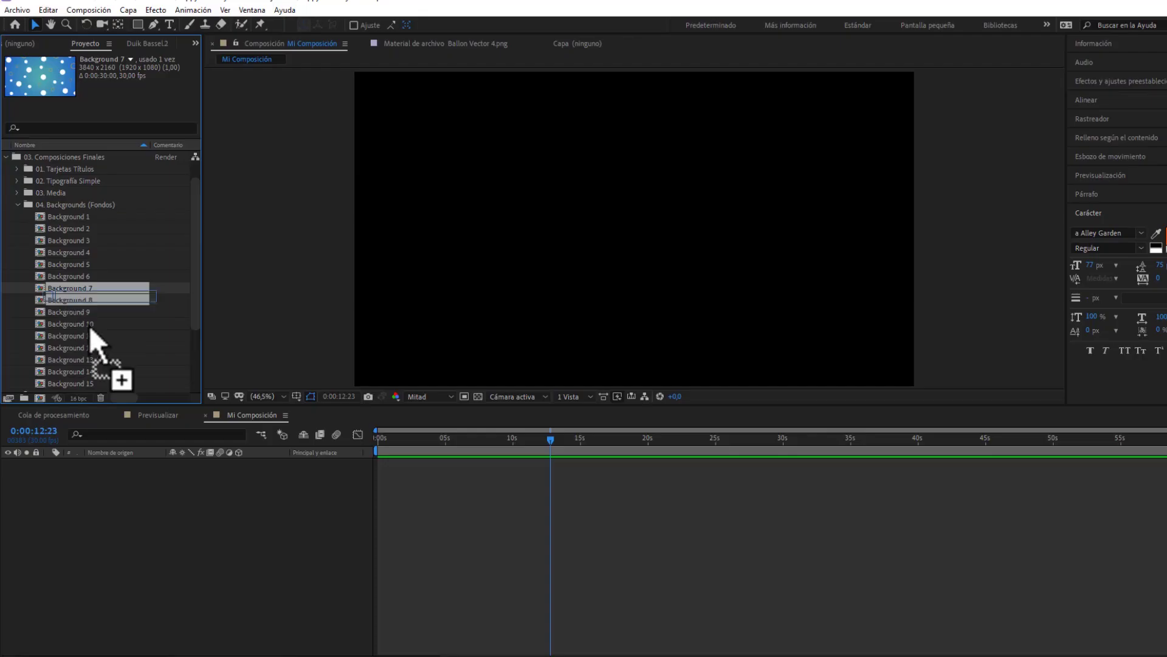
drag(88, 325, 161, 545)
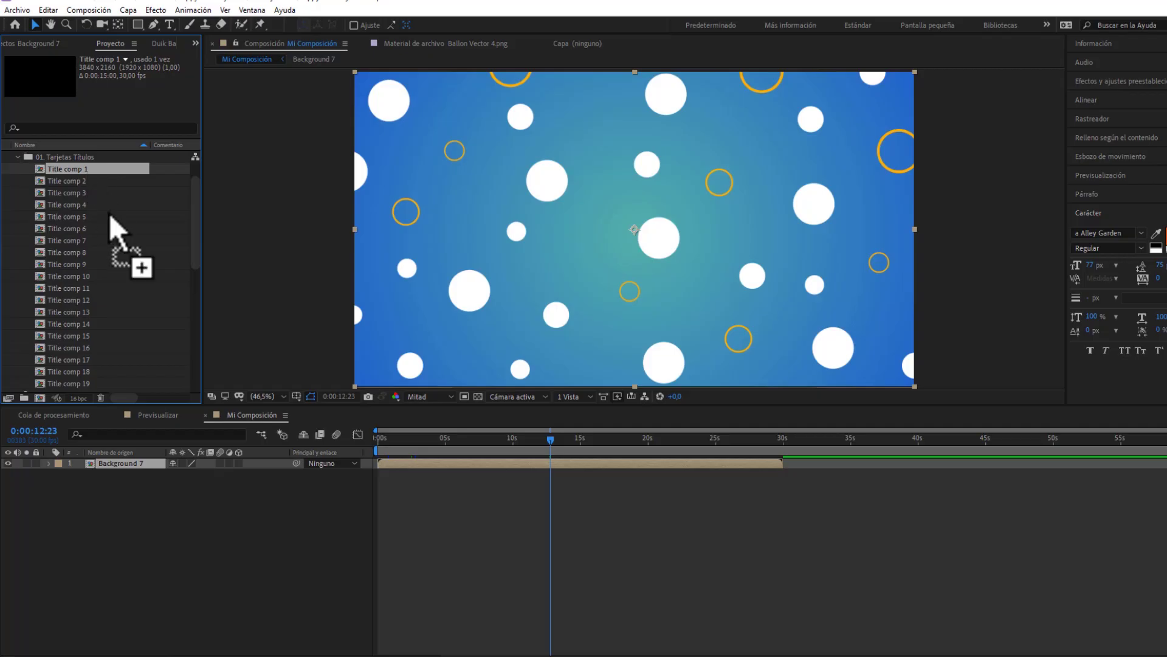
Add Title comp 1 above Background 7, then open its text precomp to edit the name text
drag(108, 213, 141, 463)
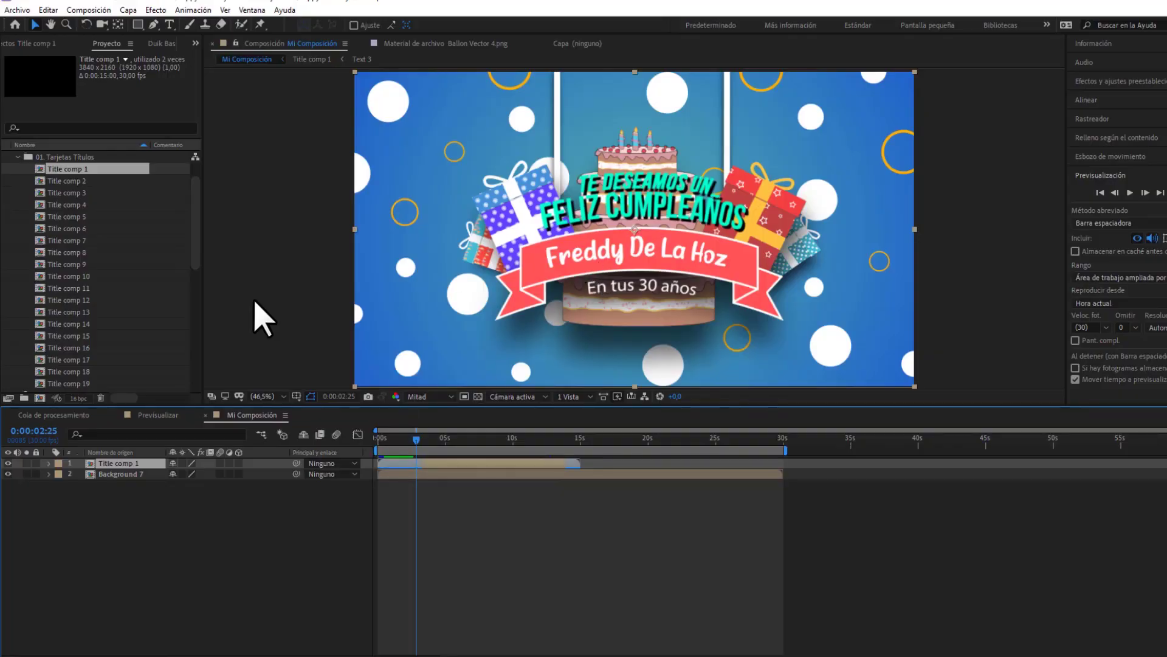
double_click(96, 468)
double_click(104, 472)
double_click(111, 467)
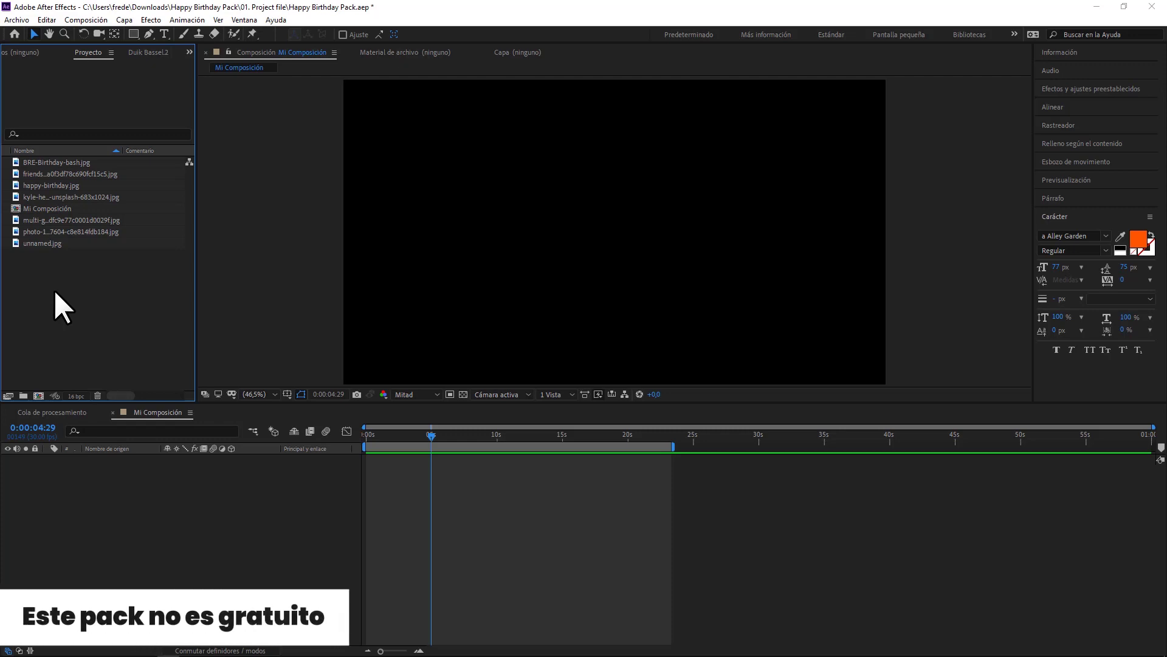
Import the Happy Birthday Pack .aep file into the project with Importar
right_click(55, 291)
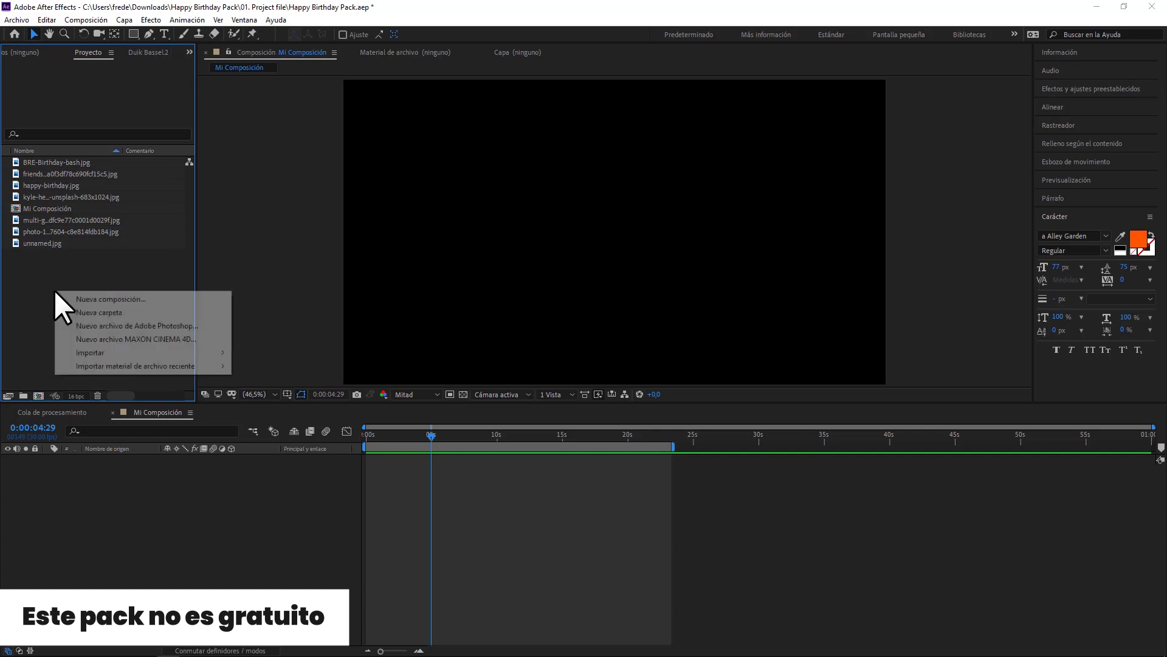
mouse_move(117, 355)
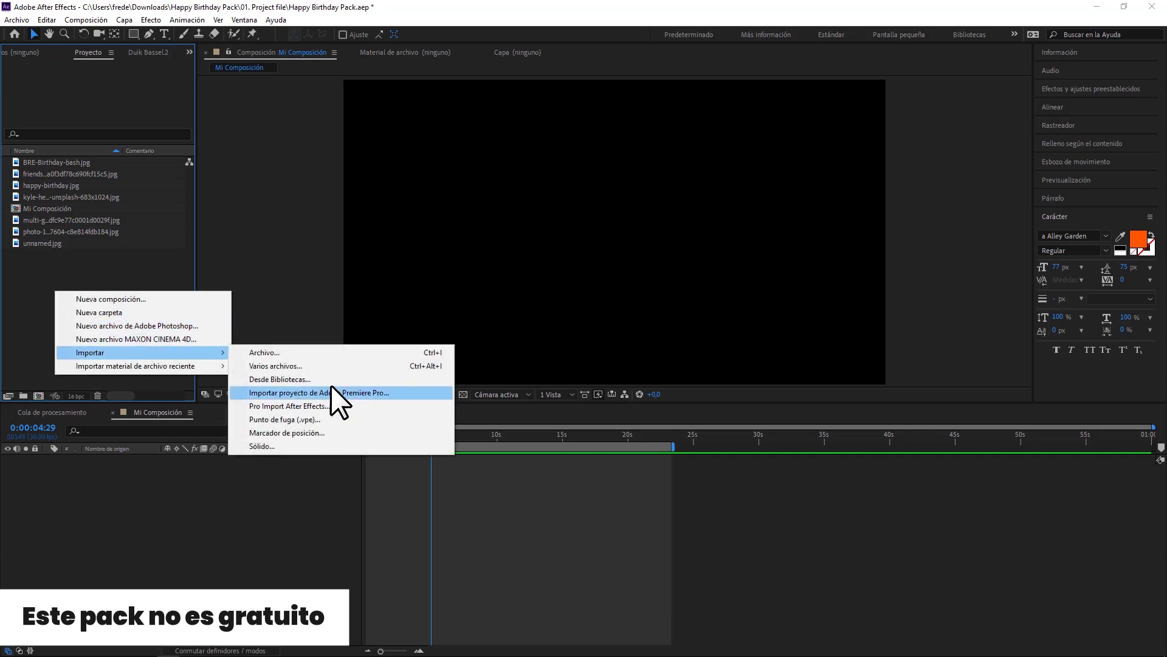
click(337, 360)
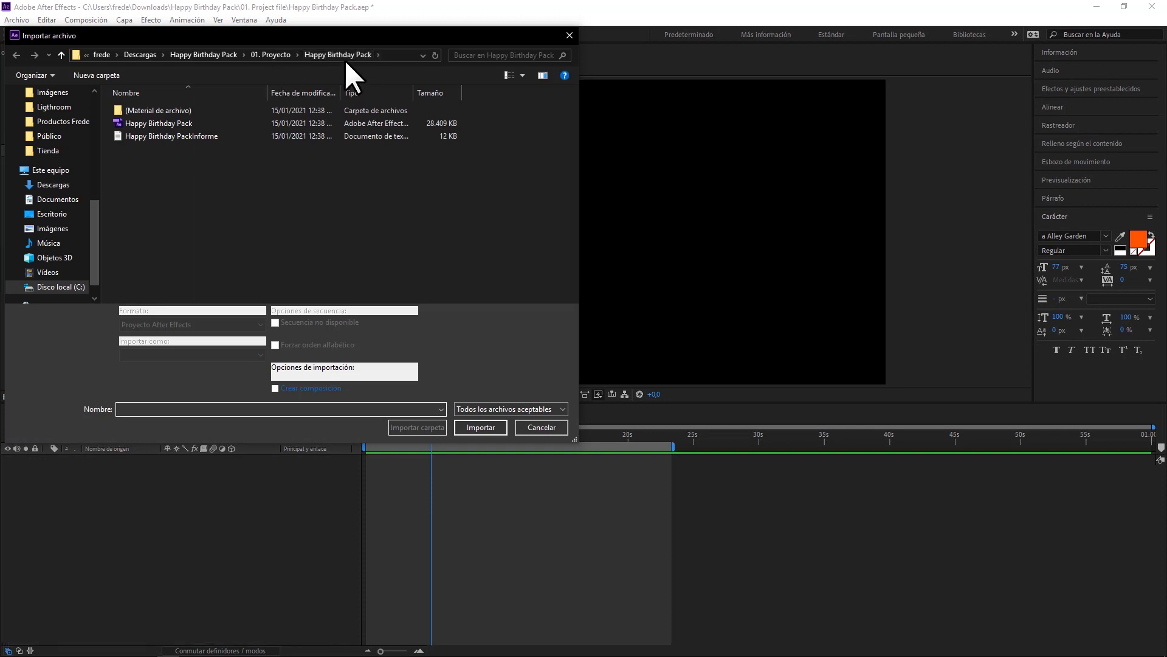
click(154, 122)
double_click(169, 123)
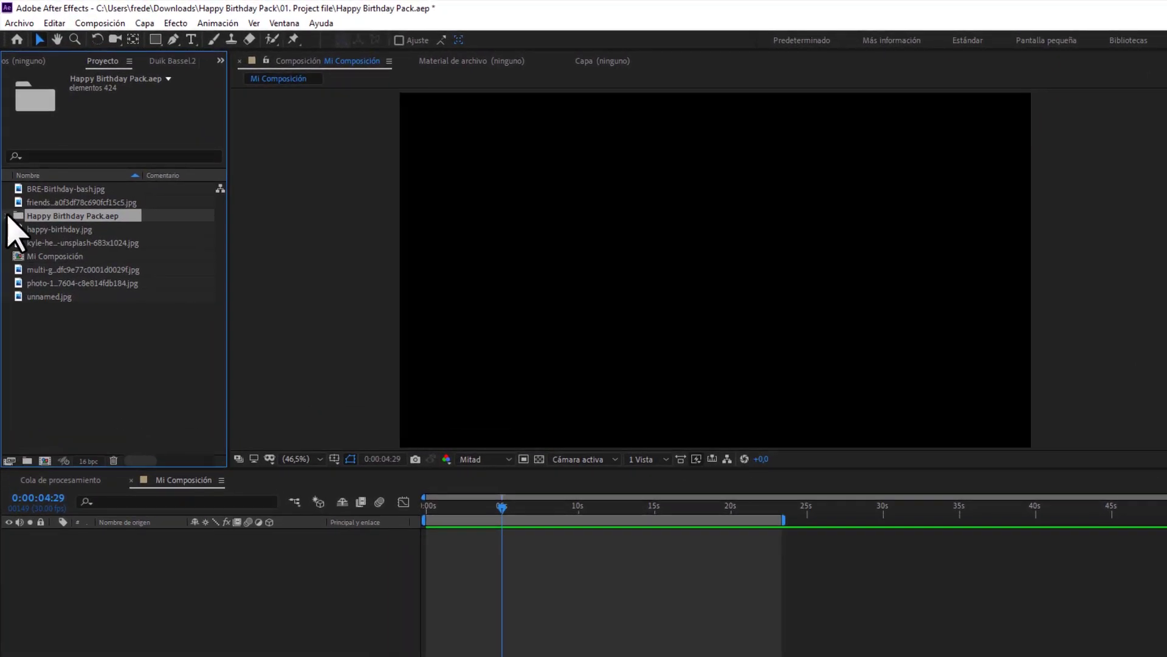
Open the pack's 01. Previsualizar catalogue comp, scroll through it, and return to Mi Composición
click(7, 216)
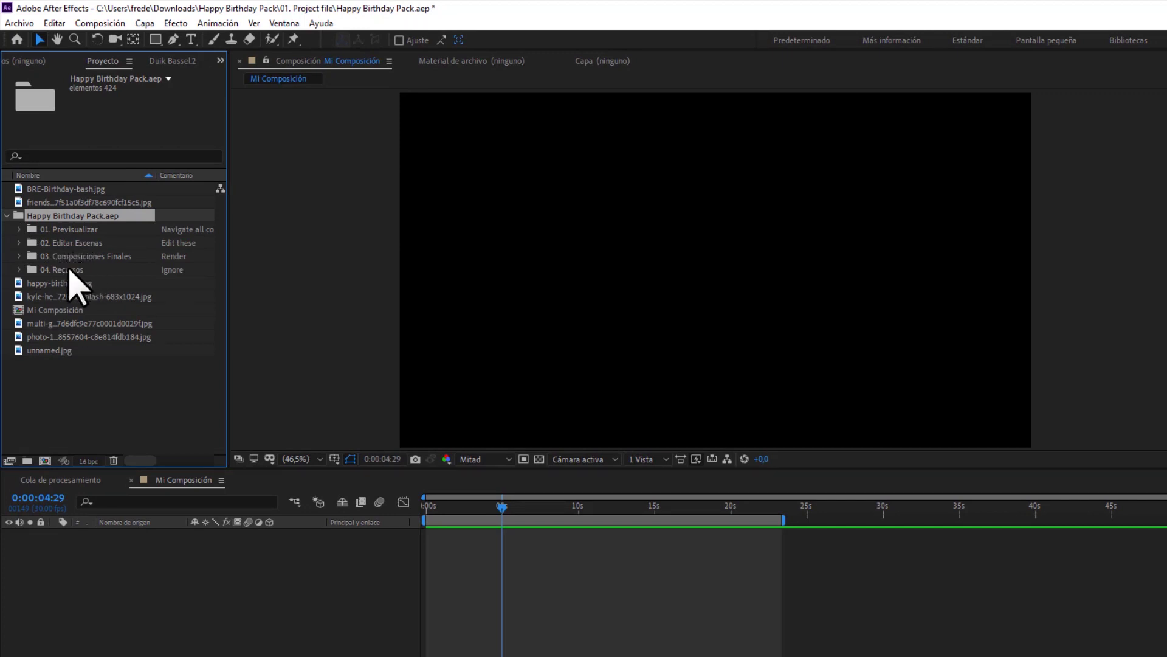
click(19, 229)
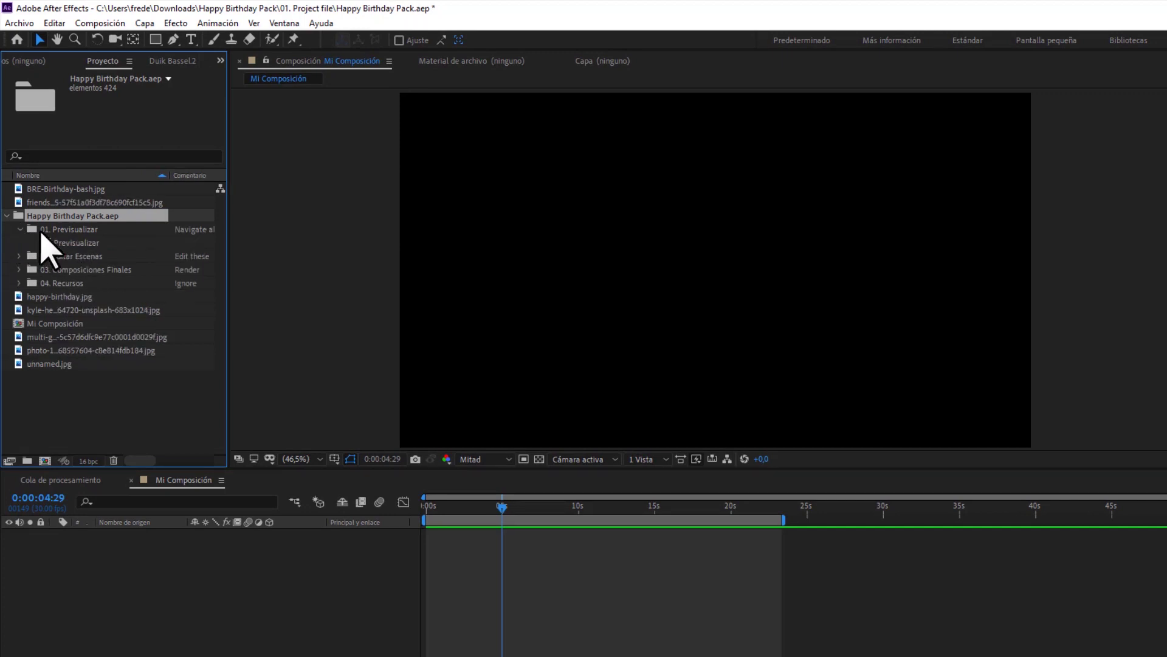
double_click(49, 243)
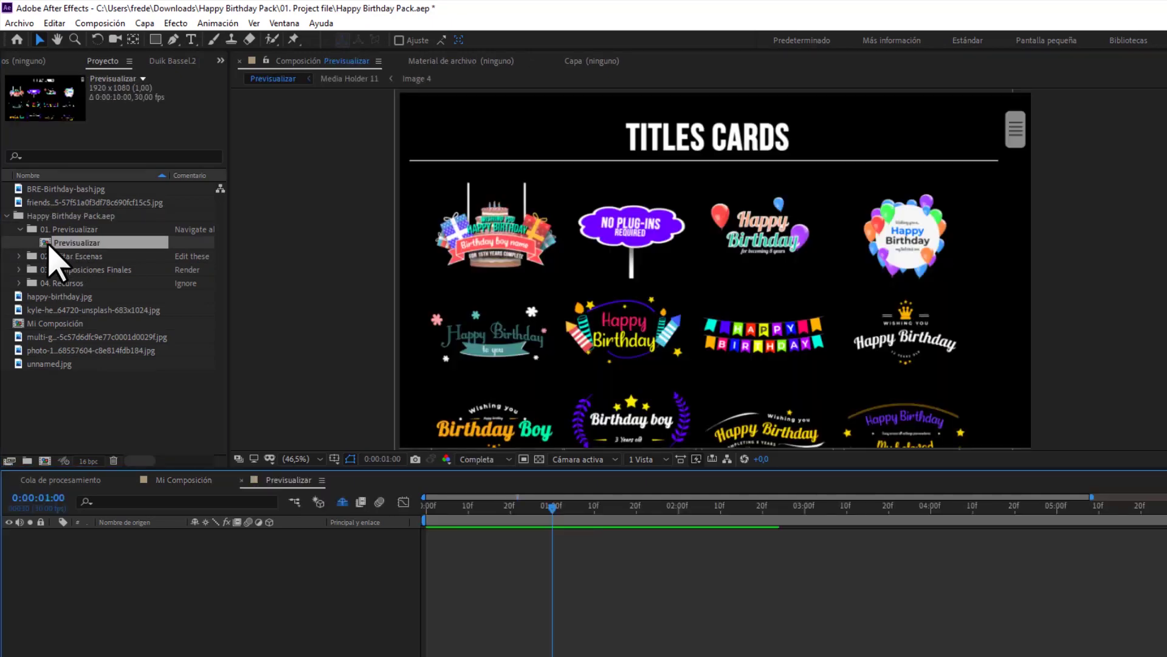
click(1017, 133)
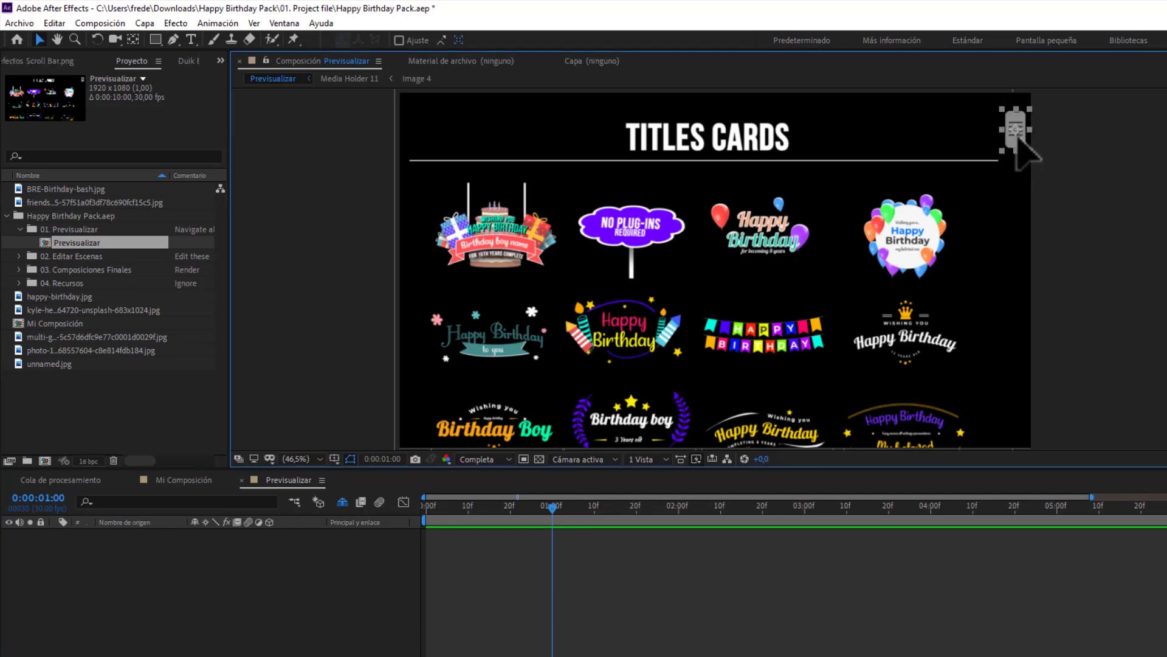
drag(1019, 137, 1020, 223)
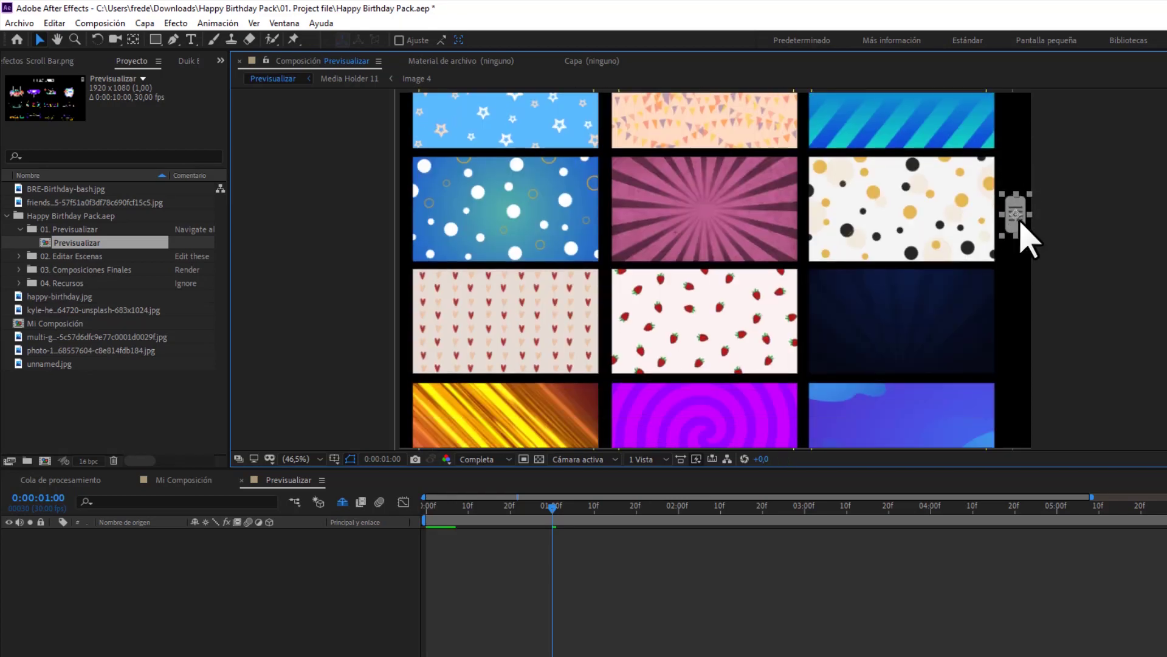
click(178, 479)
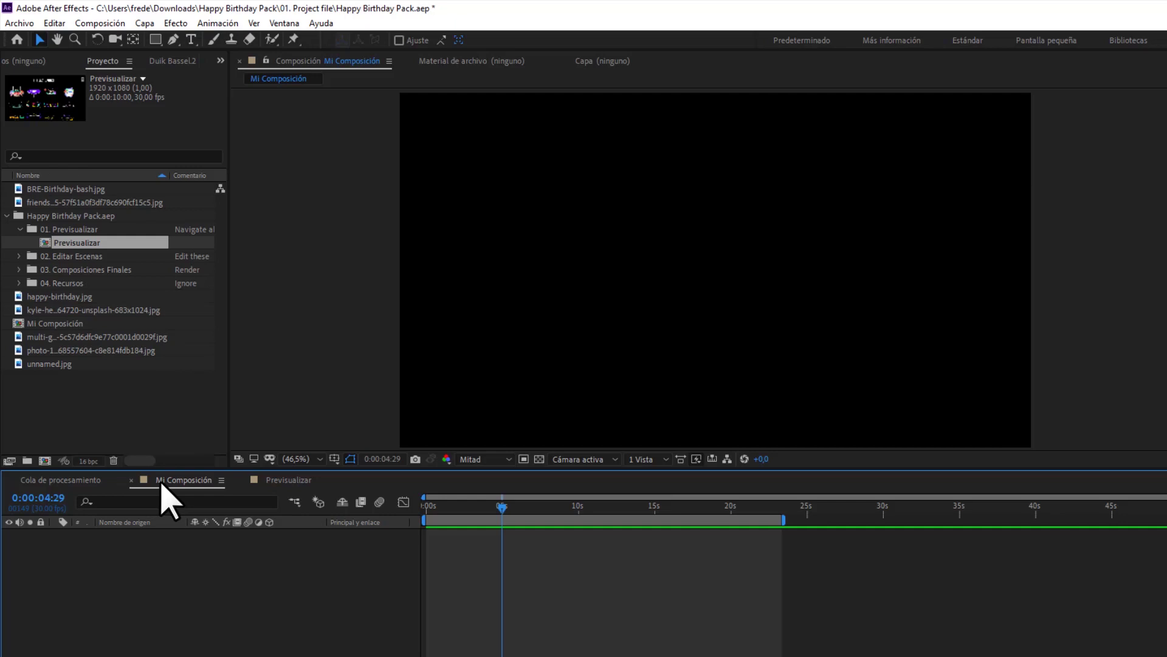
Expand 03. Composiciones Finales and its 04. Backgrounds (Fondos) folder to list the backgrounds
click(19, 269)
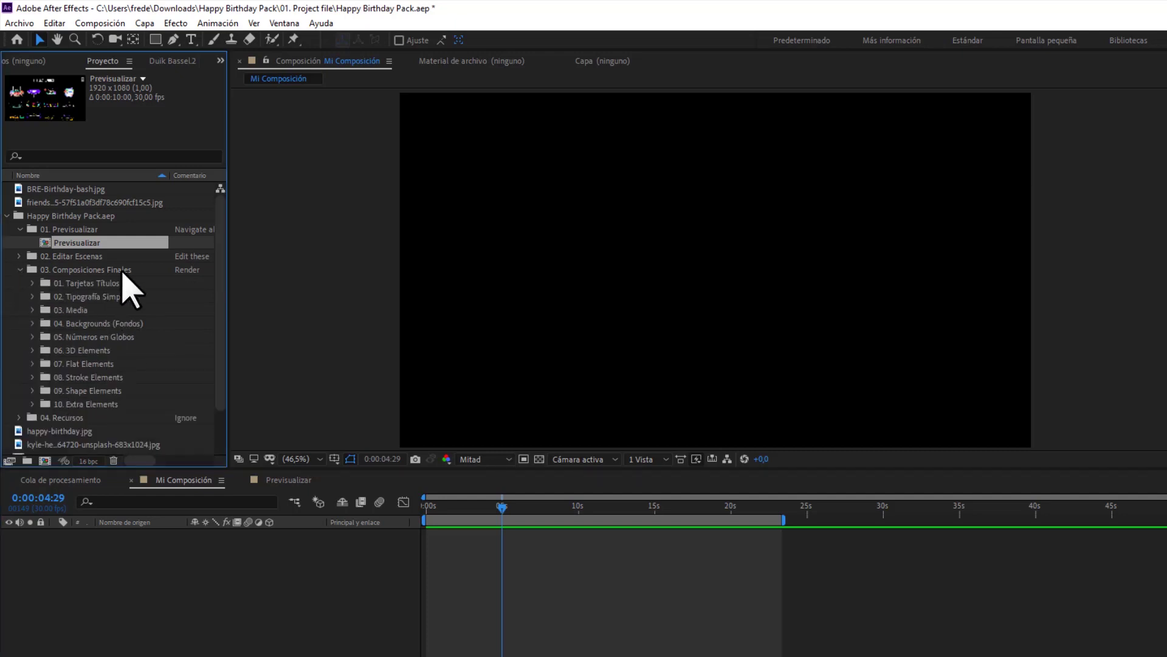
click(85, 324)
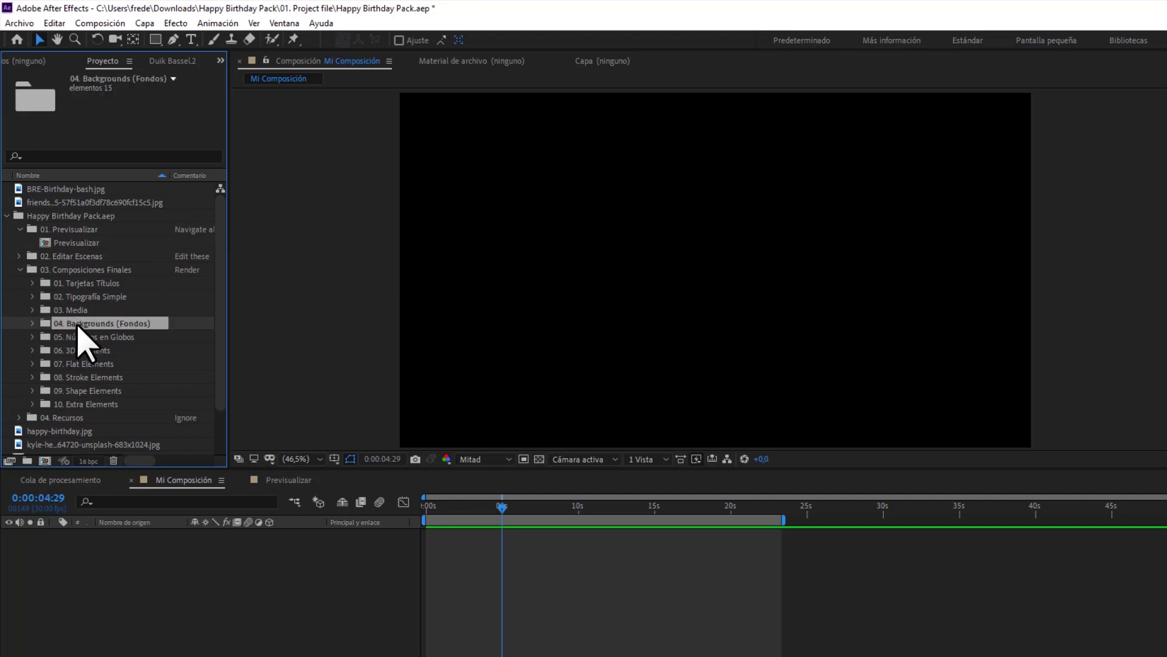
click(33, 324)
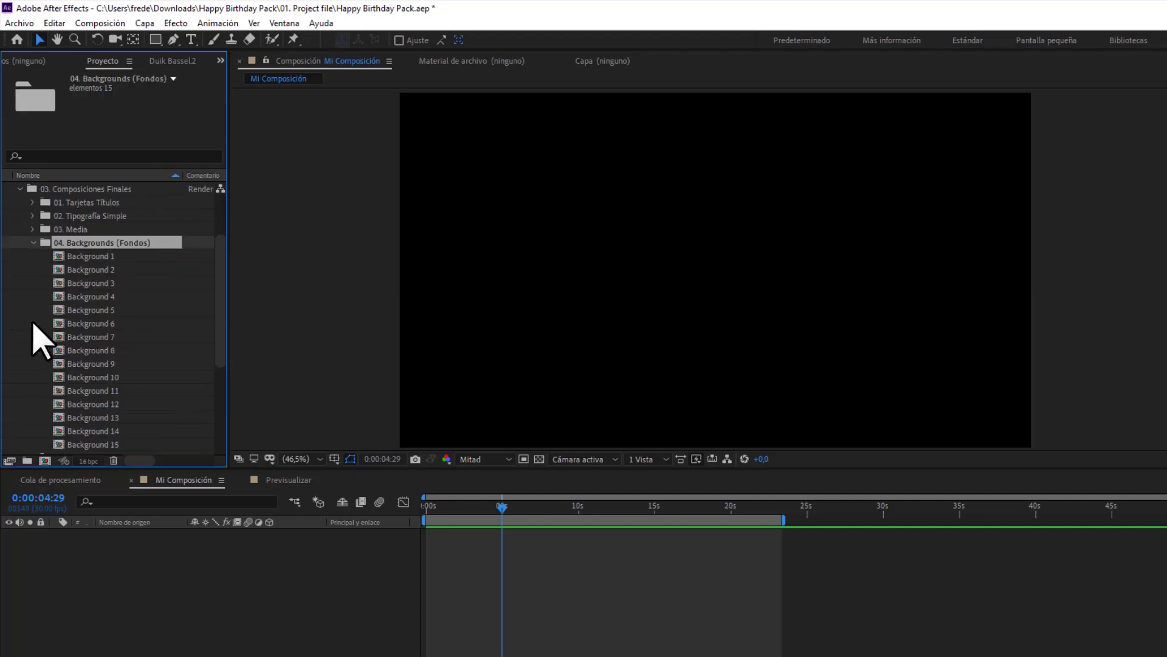
scroll(38, 340, down, 2)
scroll(38, 340, up, 2)
Select the white gold-and-black polka-dot tile in the Previsualizar catalogue and save the project
click(276, 482)
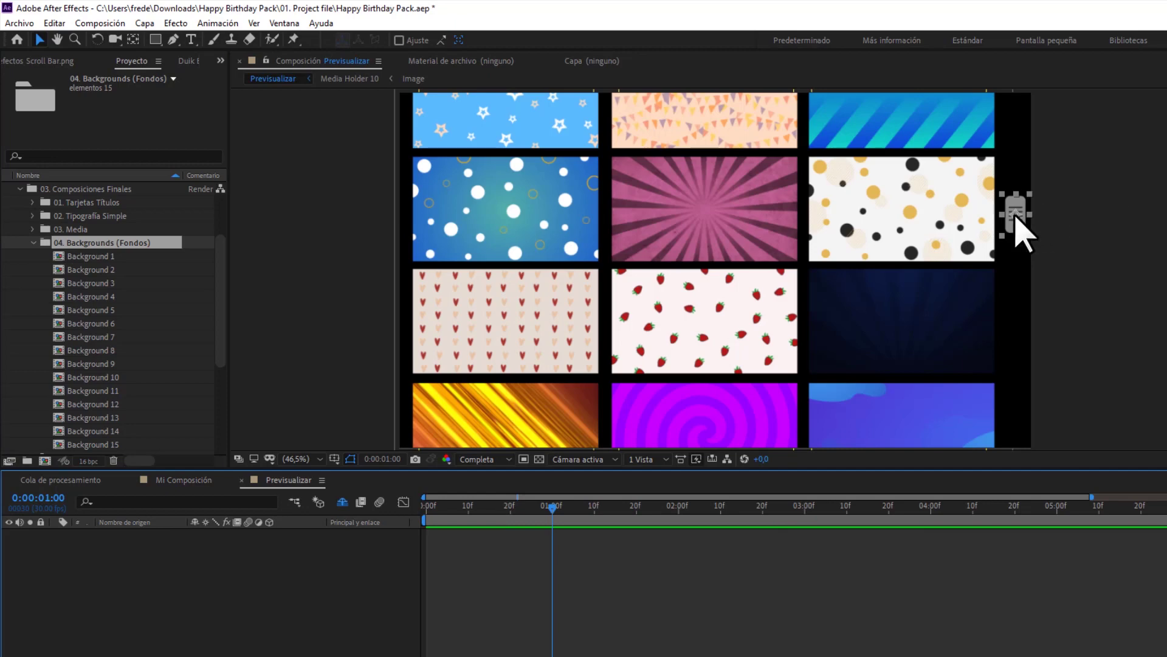
scroll(1016, 216, up, 1)
scroll(1015, 214, up, 1)
scroll(1014, 212, up, 1)
scroll(1014, 207, up, 2)
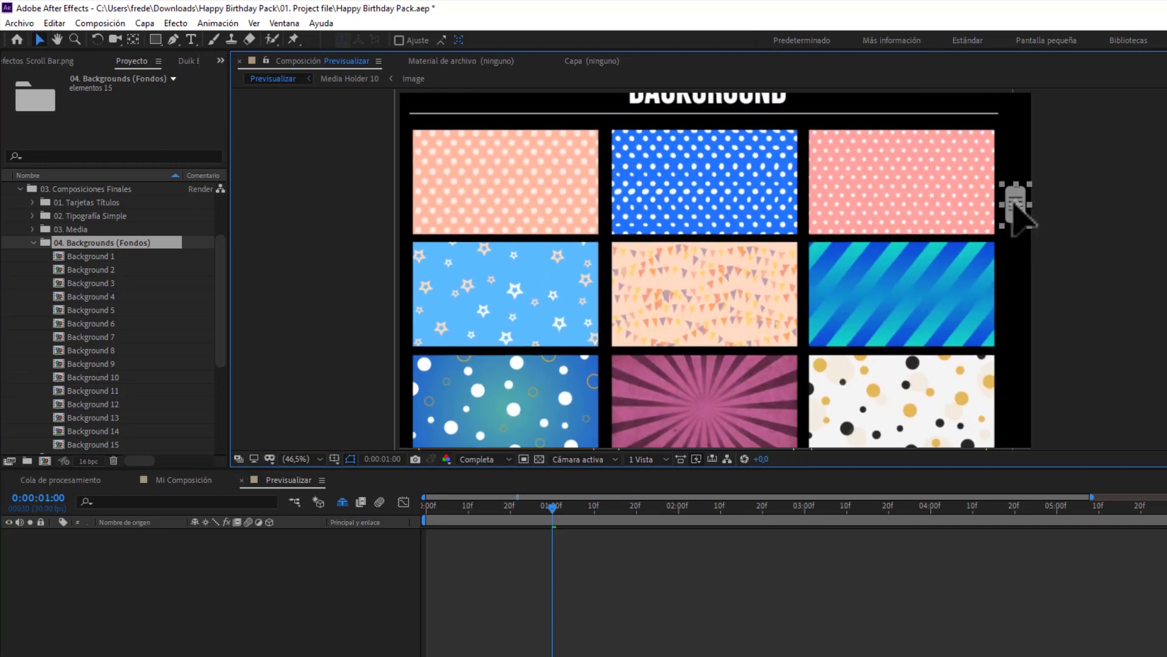
scroll(1014, 206, up, 1)
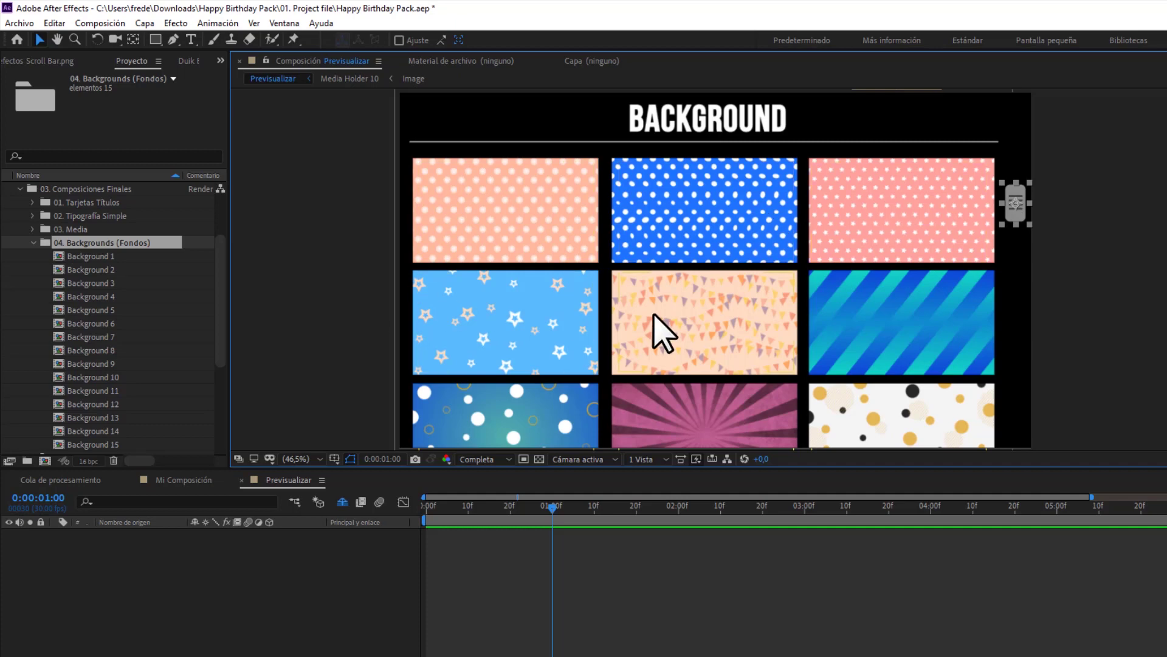
click(915, 407)
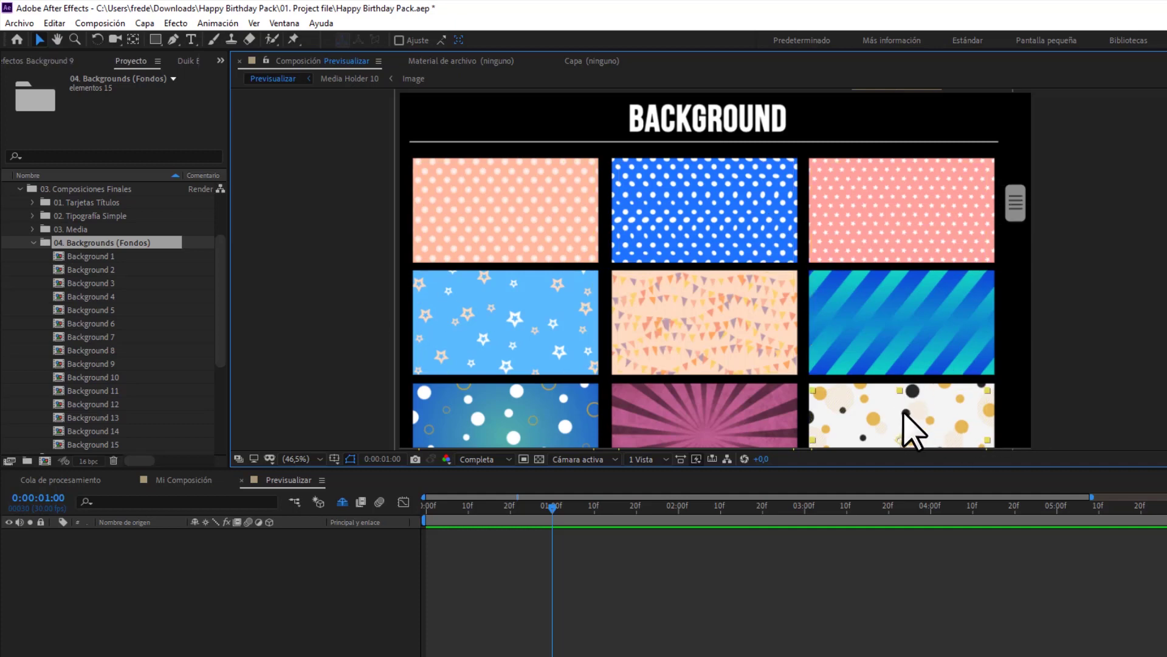
key(ctrl+s)
Open and close the Background 9 composition, then drag Background 9 into the catalogue comp
double_click(910, 429)
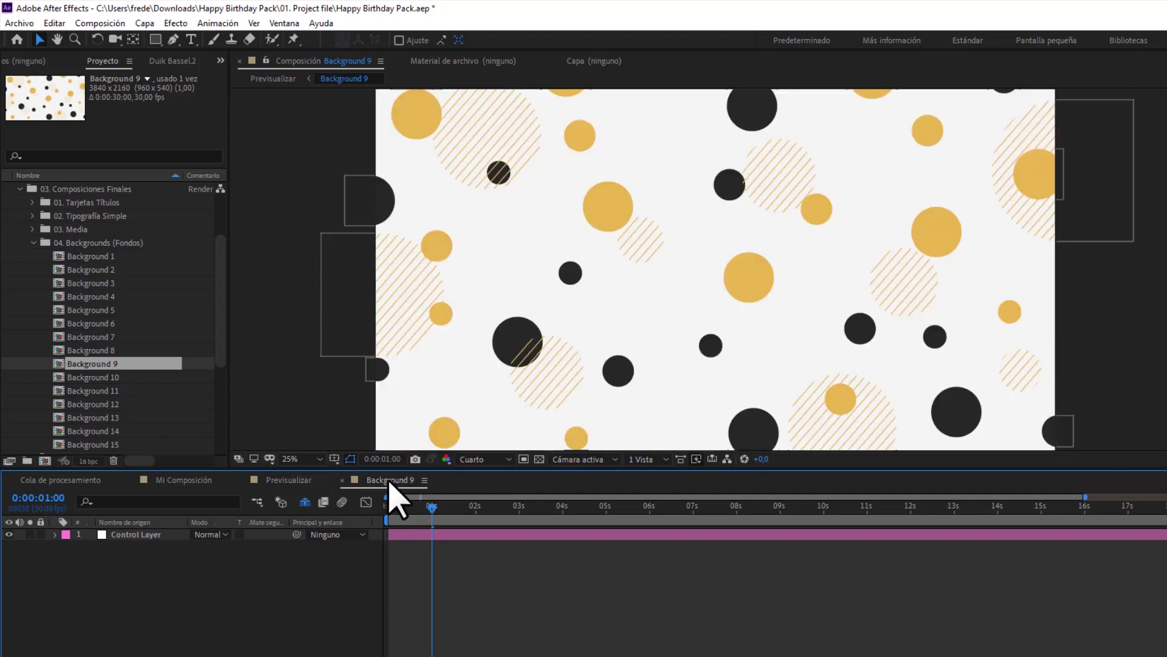
click(342, 480)
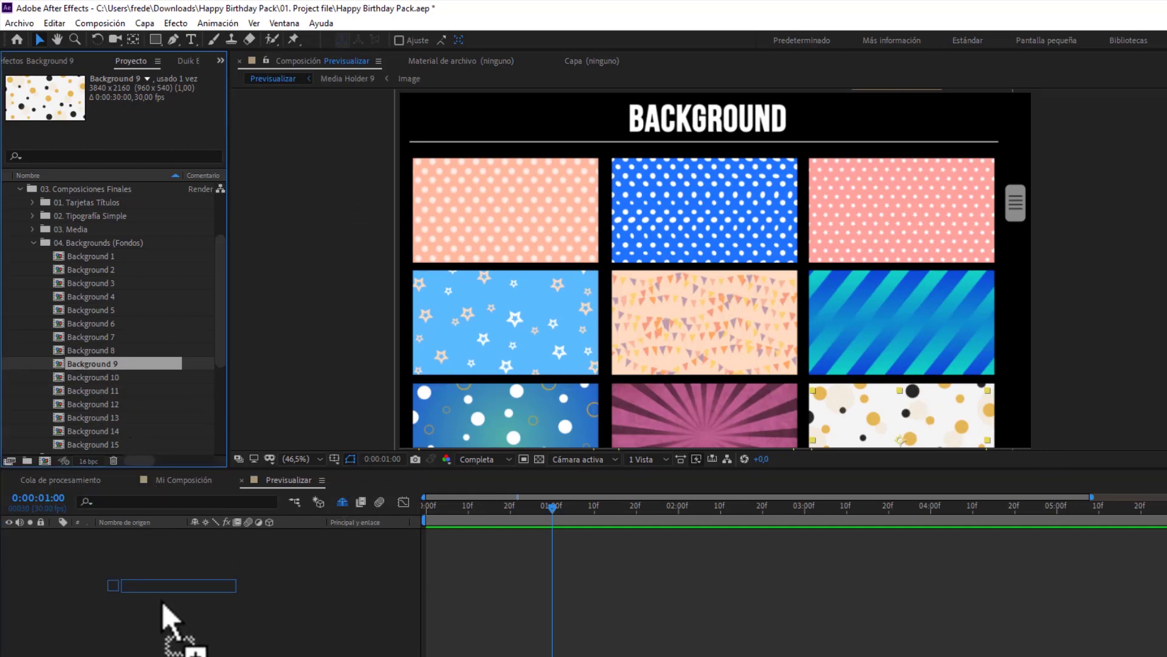
drag(106, 368, 173, 626)
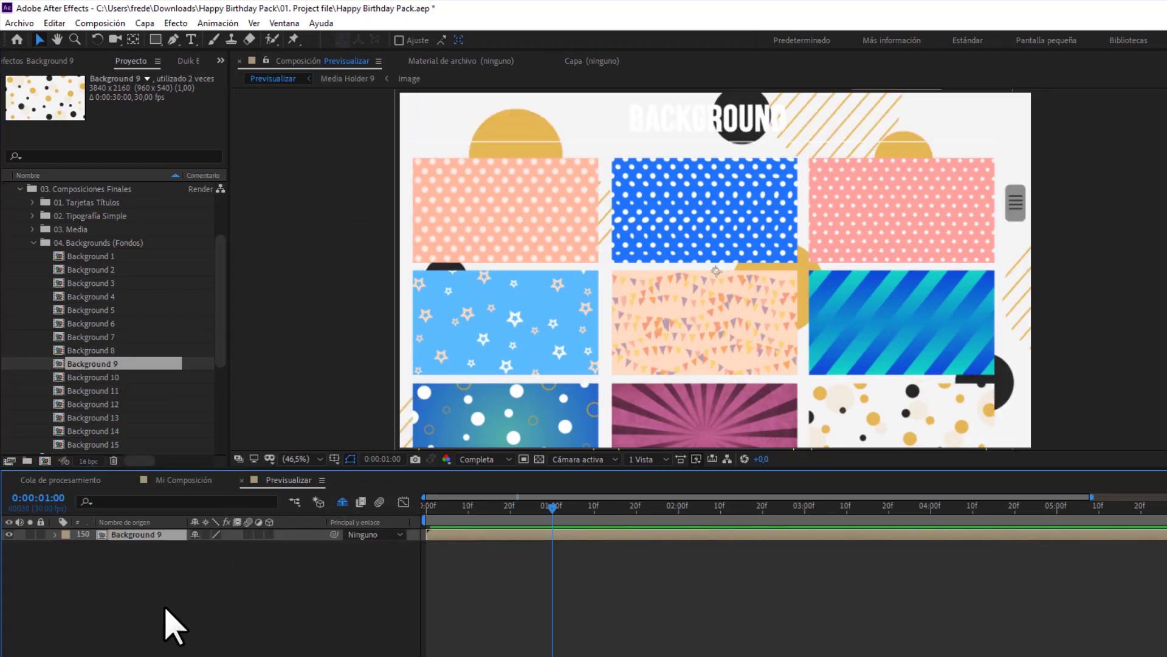
click(183, 479)
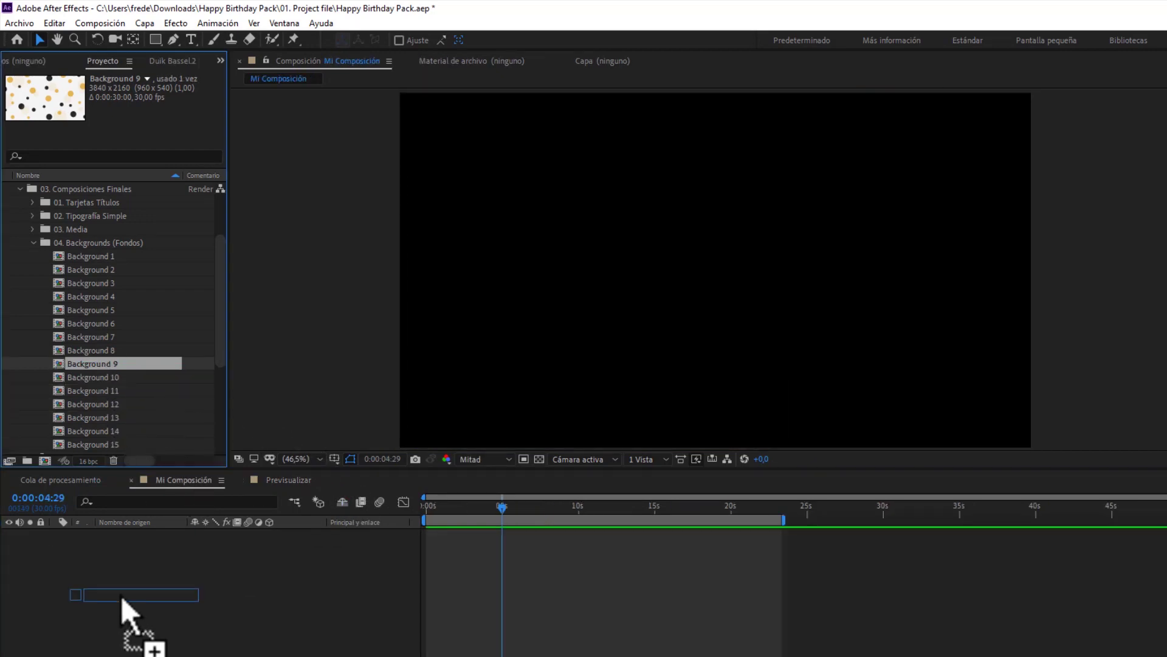
Add Background 9 to Mi Composición, scale it to 50%, and collapse the 04. Backgrounds folder
drag(105, 368, 122, 607)
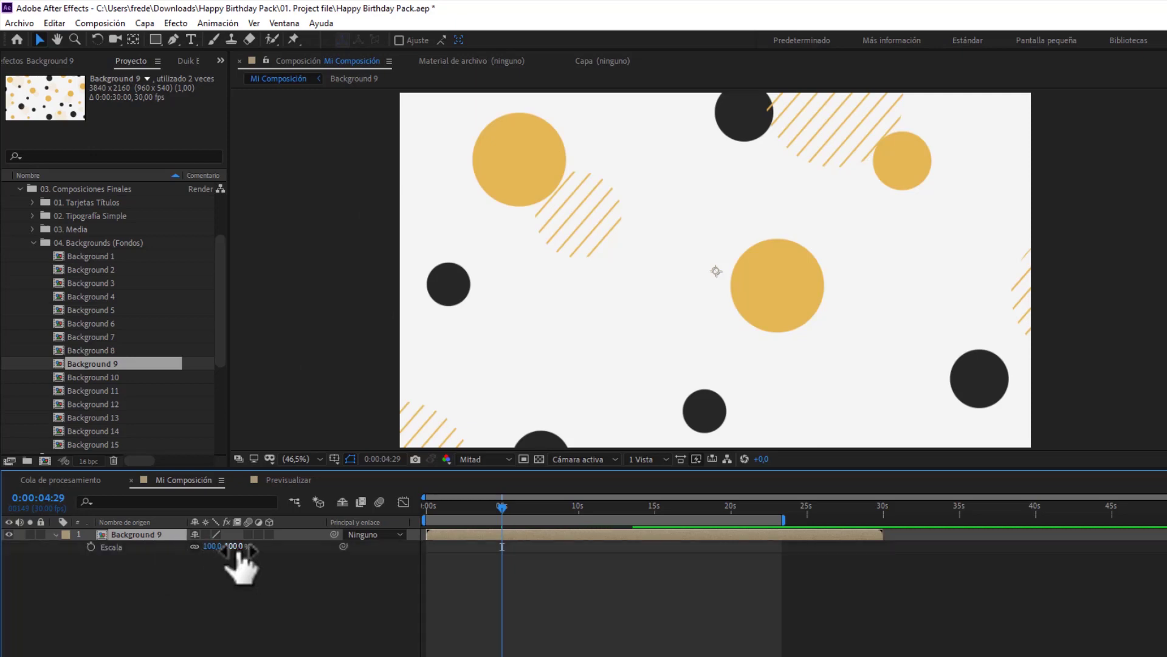
drag(230, 546, 201, 548)
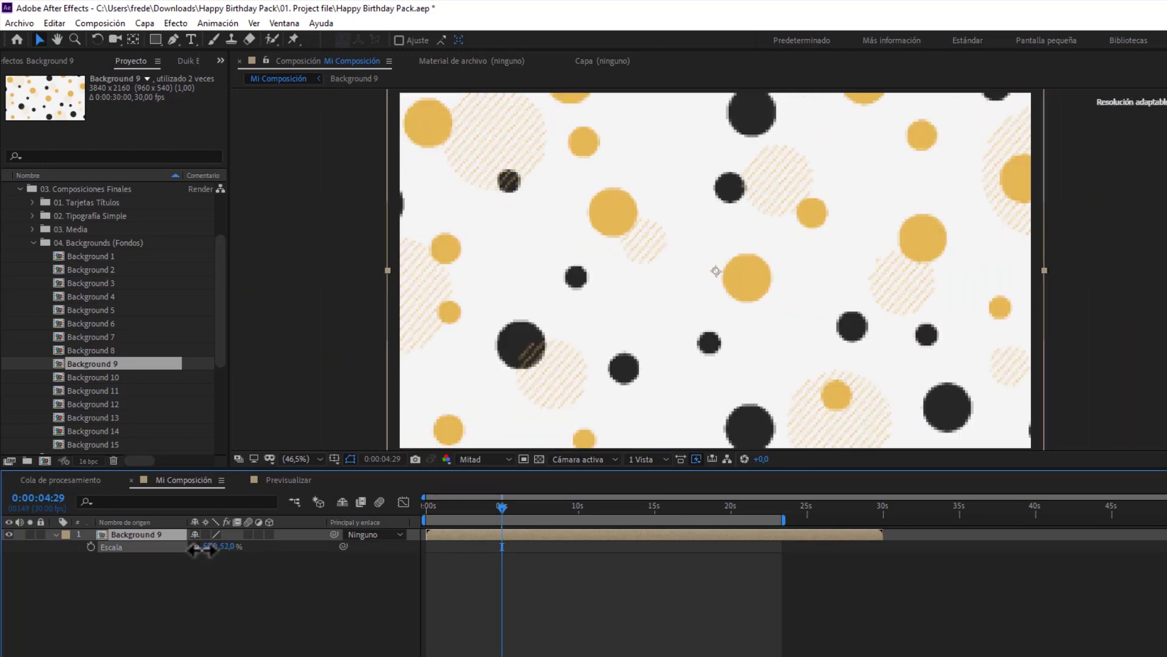
click(193, 644)
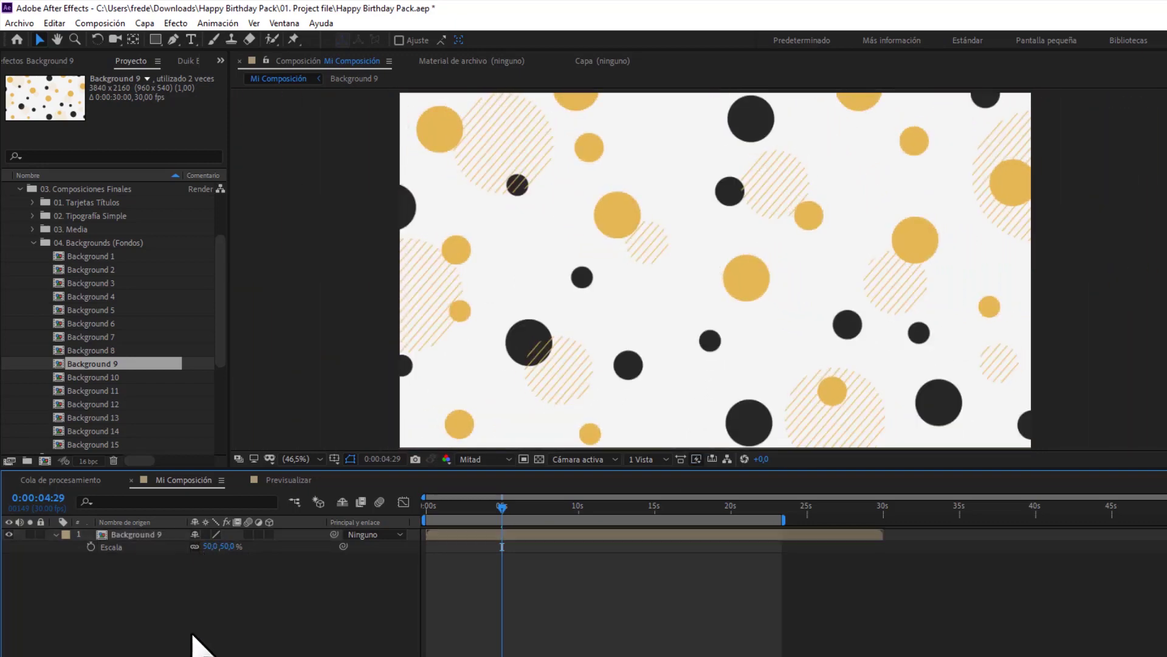
click(34, 245)
click(34, 245)
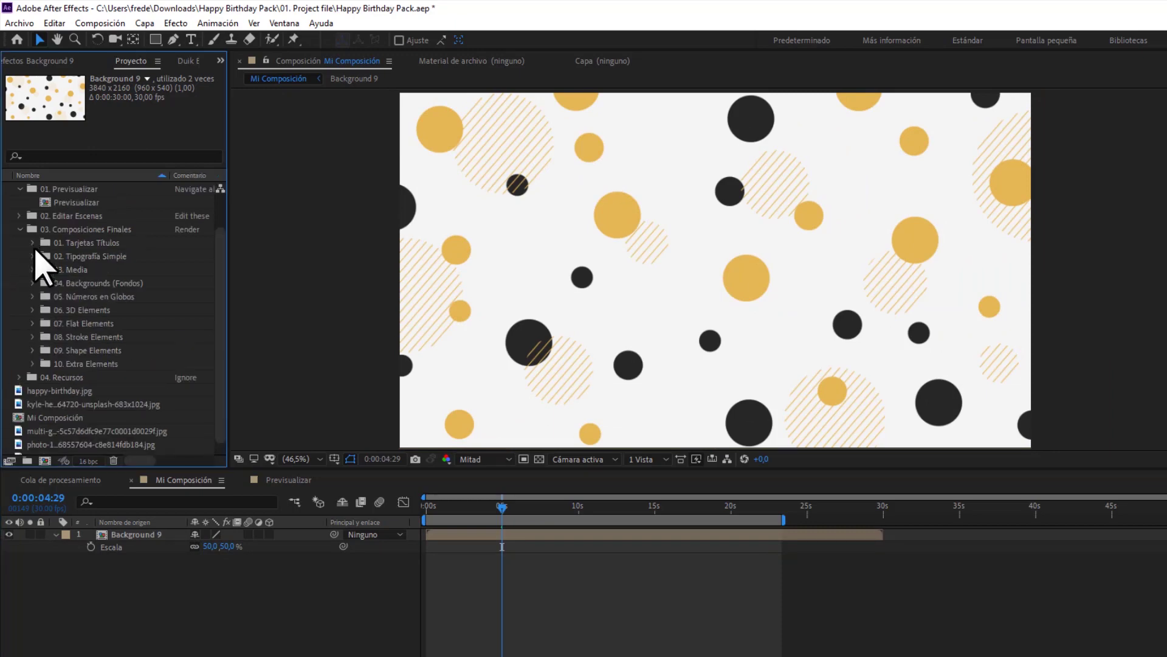
Scroll through the Previsualizar title cards, expand 01. Tarjetas Títulos, and pick out the cake title card
click(295, 482)
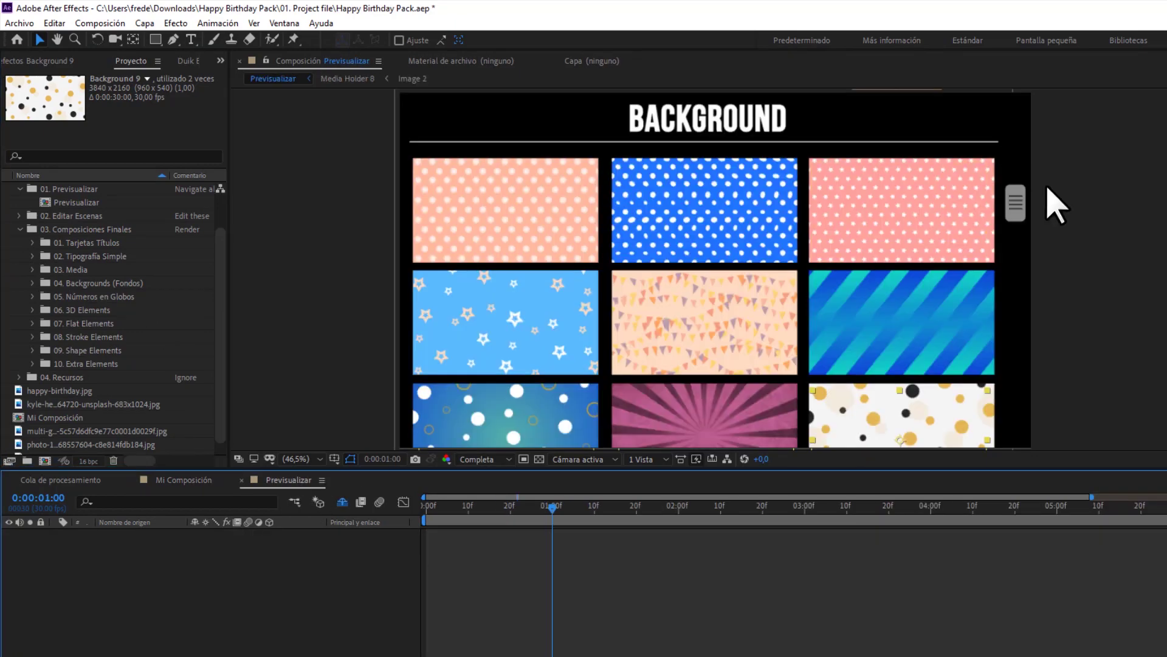
drag(1013, 207, 1013, 190)
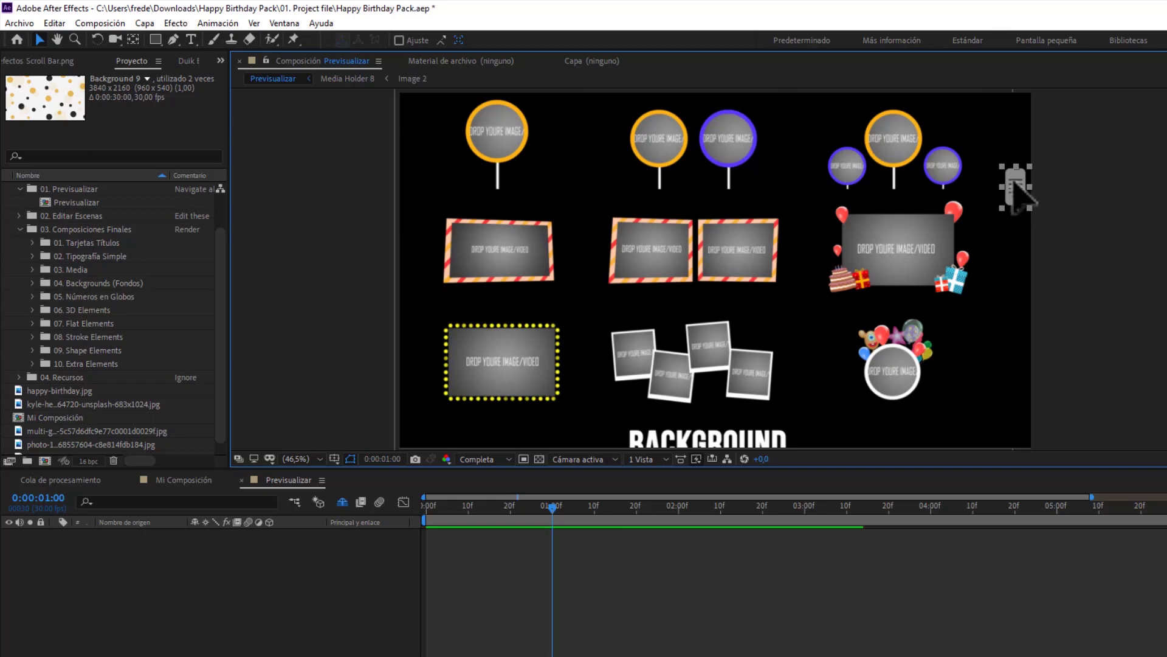
drag(1014, 188, 1017, 131)
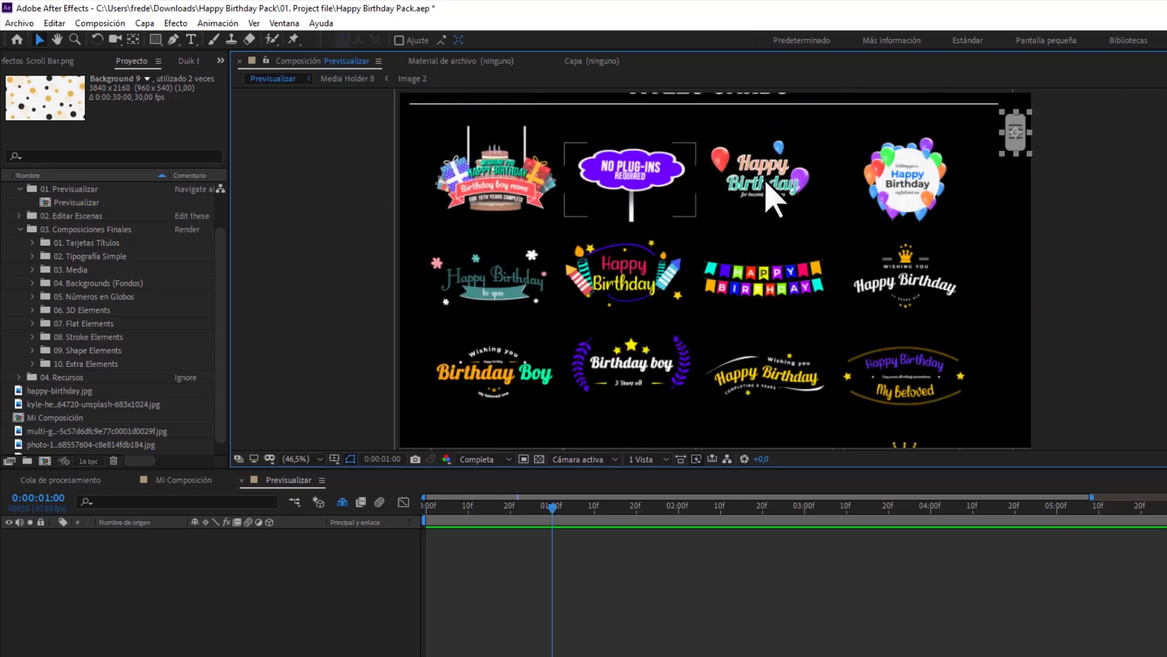
click(33, 243)
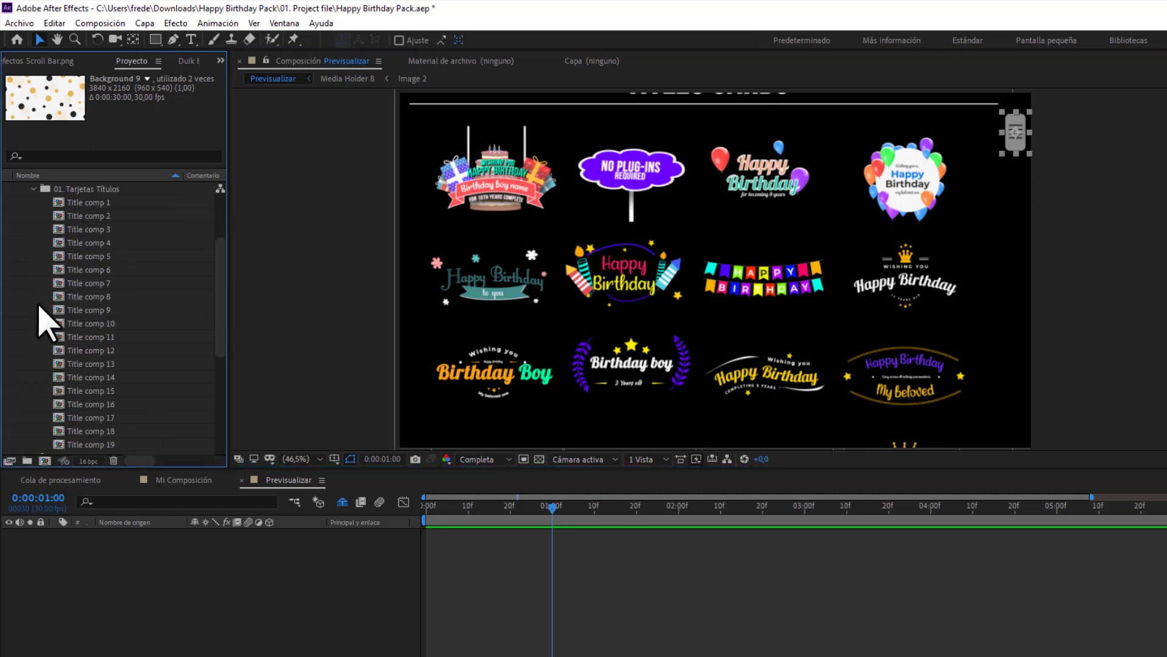
scroll(39, 304, down, 3)
scroll(38, 310, up, 3)
scroll(38, 310, up, 2)
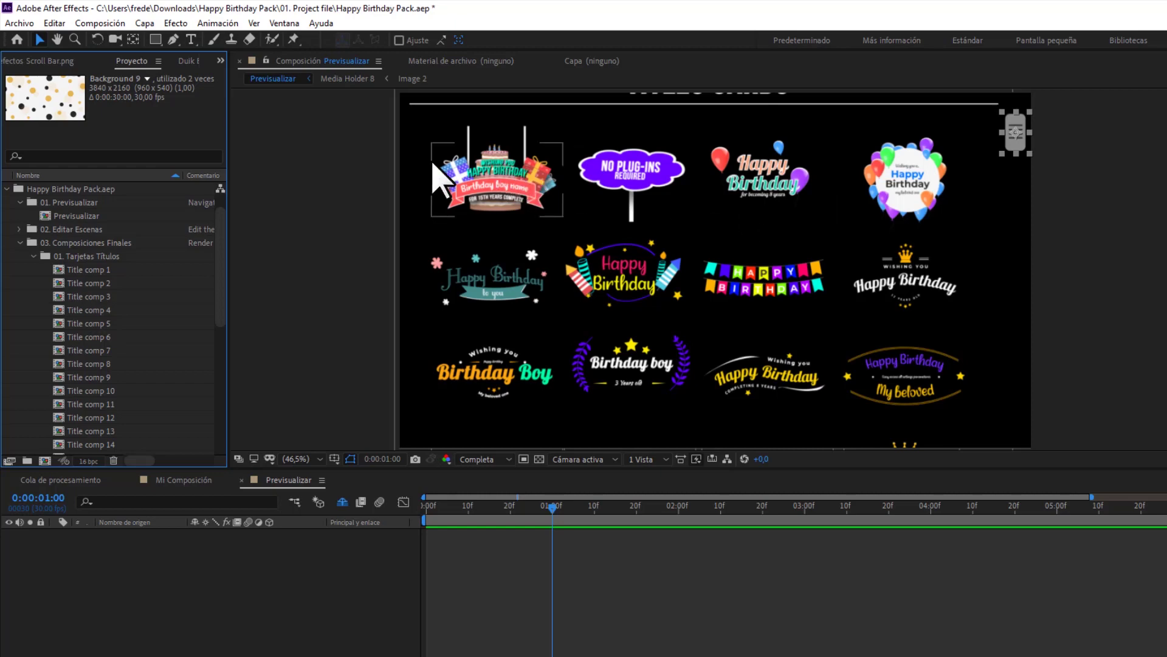
click(510, 195)
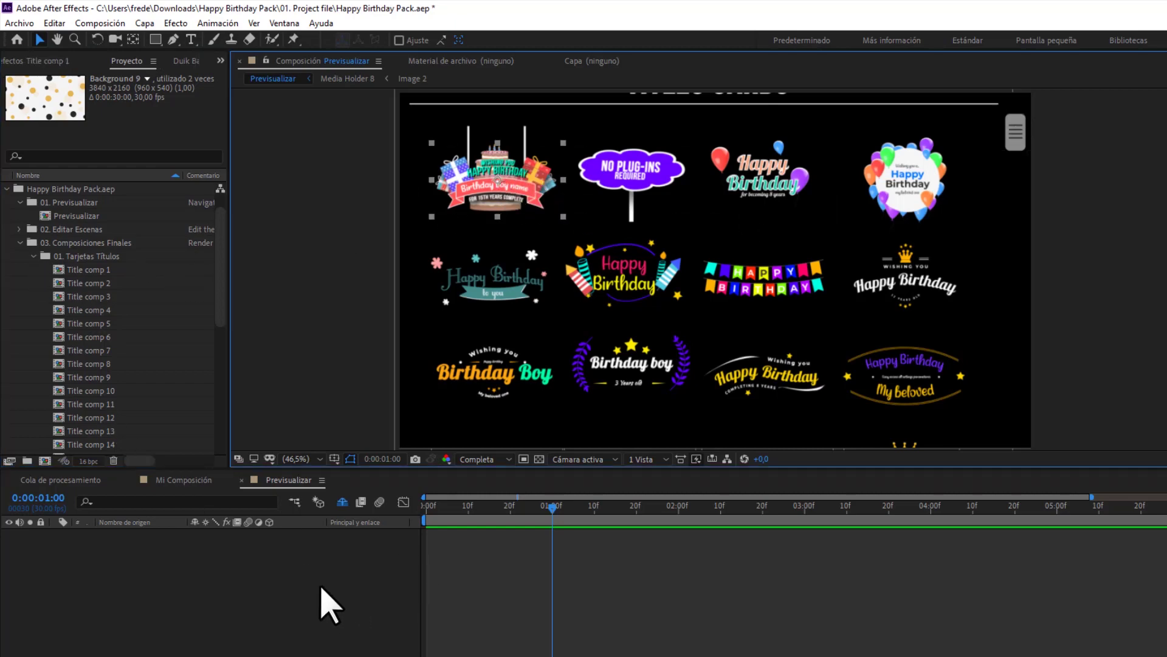
Add Title comp 1 to Mi Composición above Background 9 and scale it to 56%
click(183, 480)
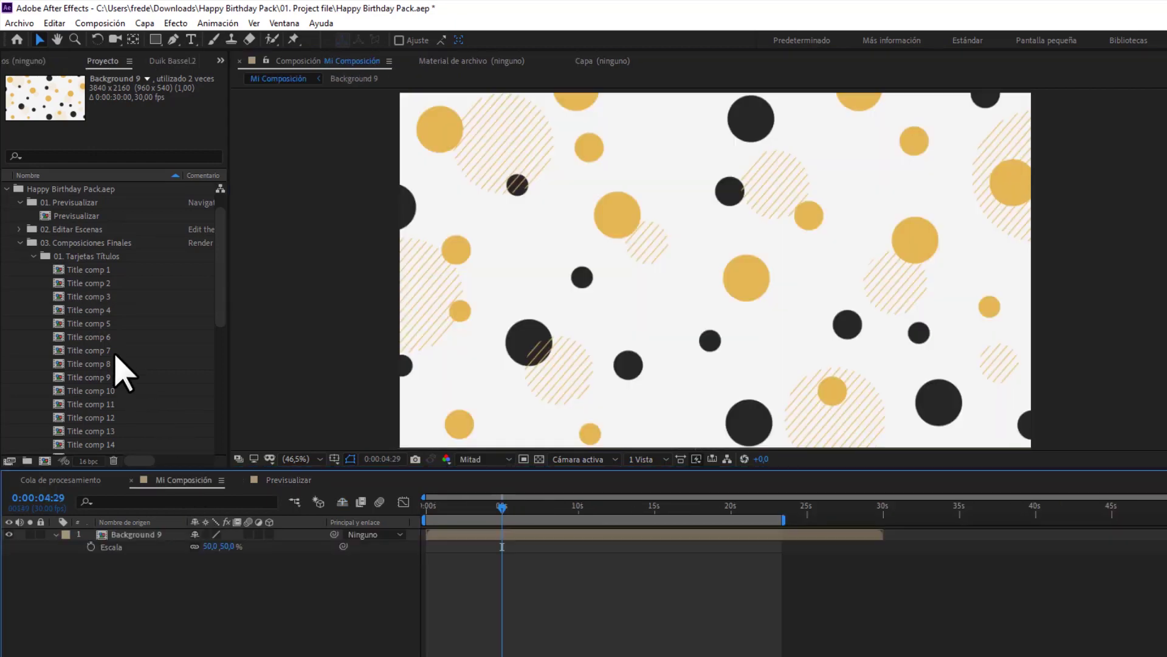
click(94, 271)
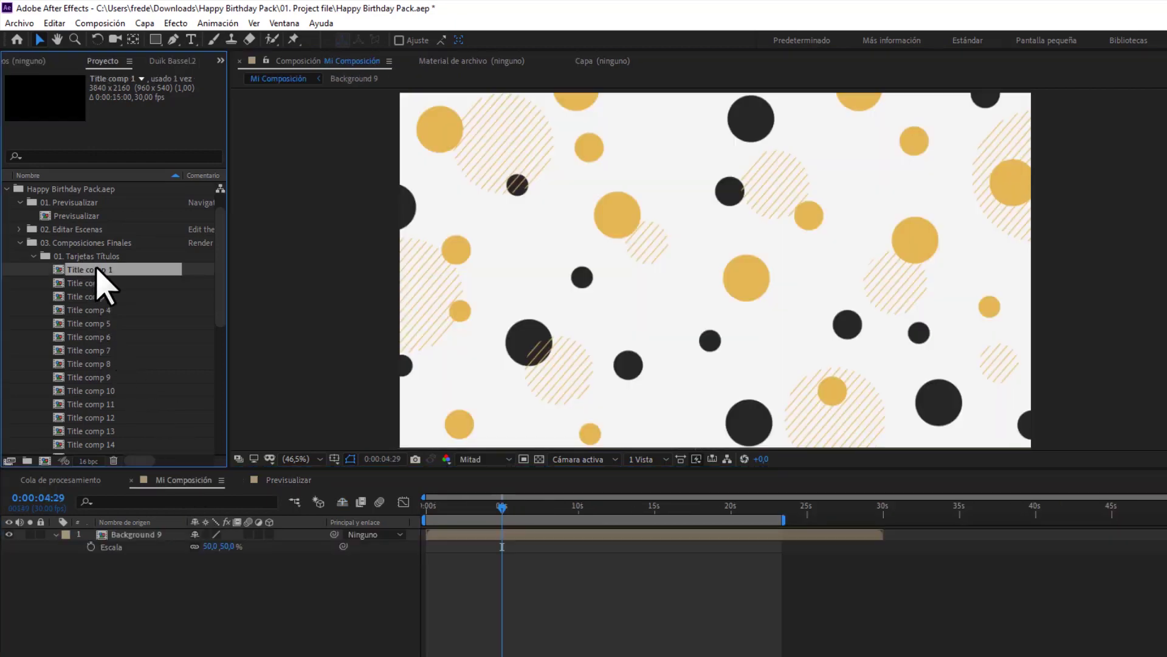
drag(97, 269, 156, 534)
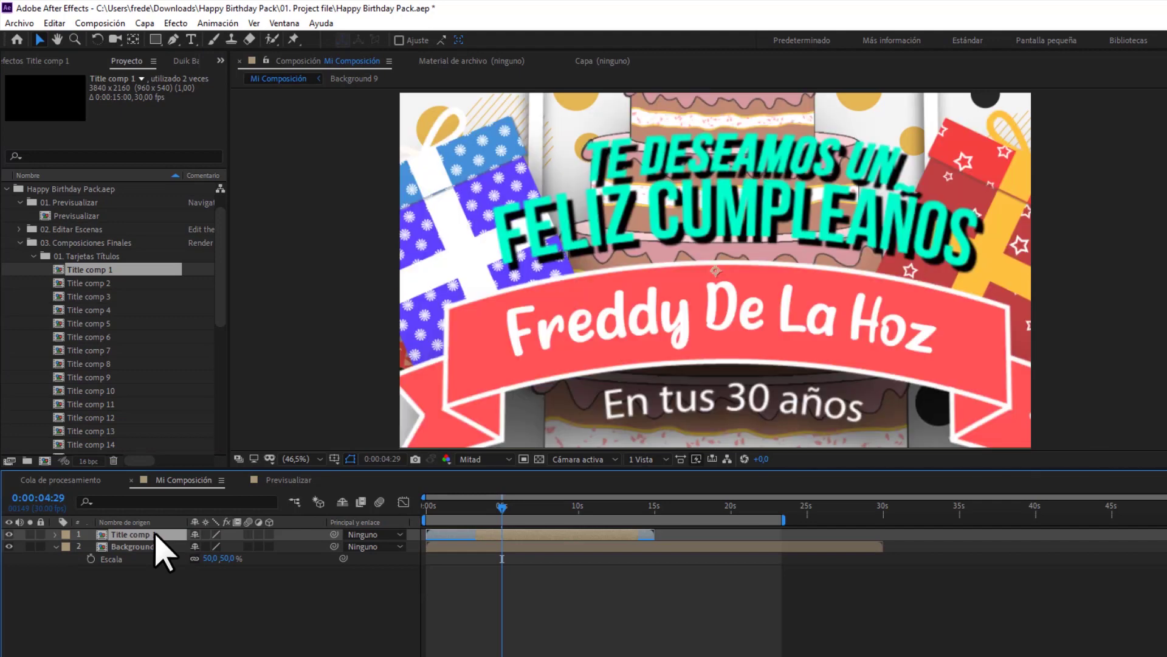
key(s)
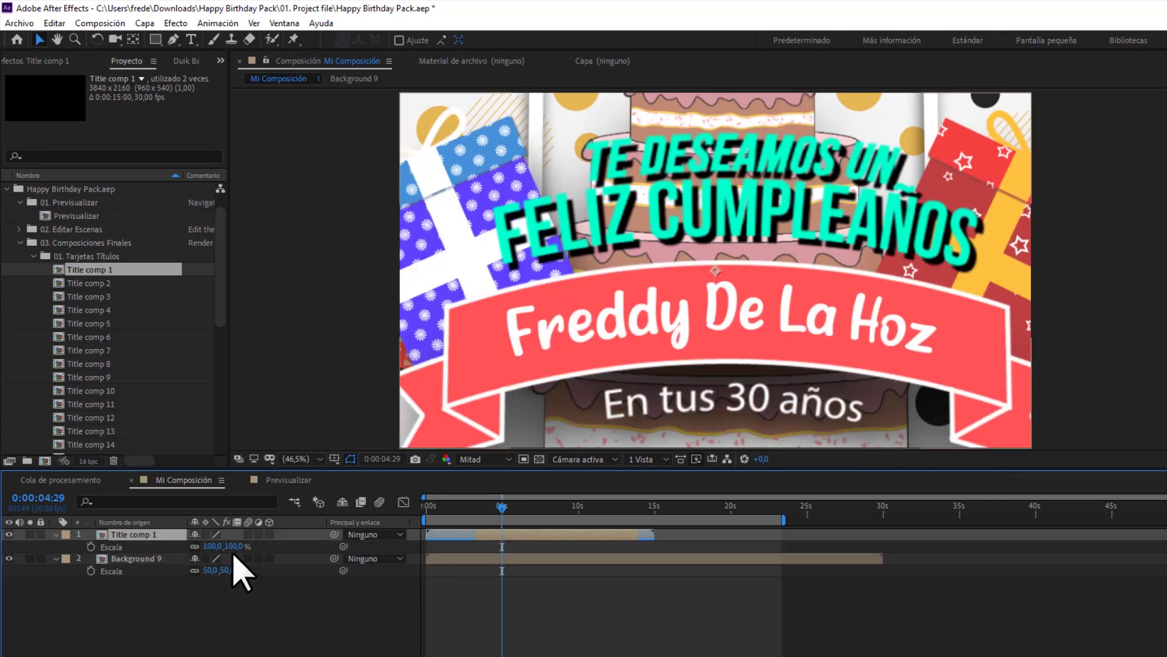
drag(209, 546, 200, 546)
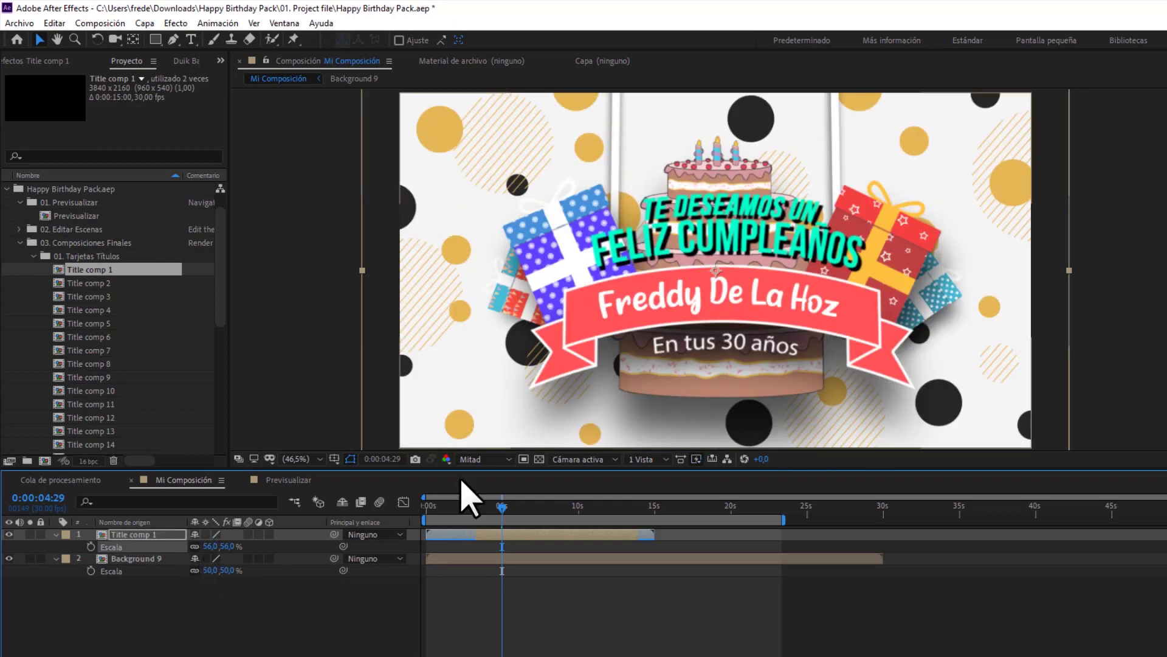
click(183, 613)
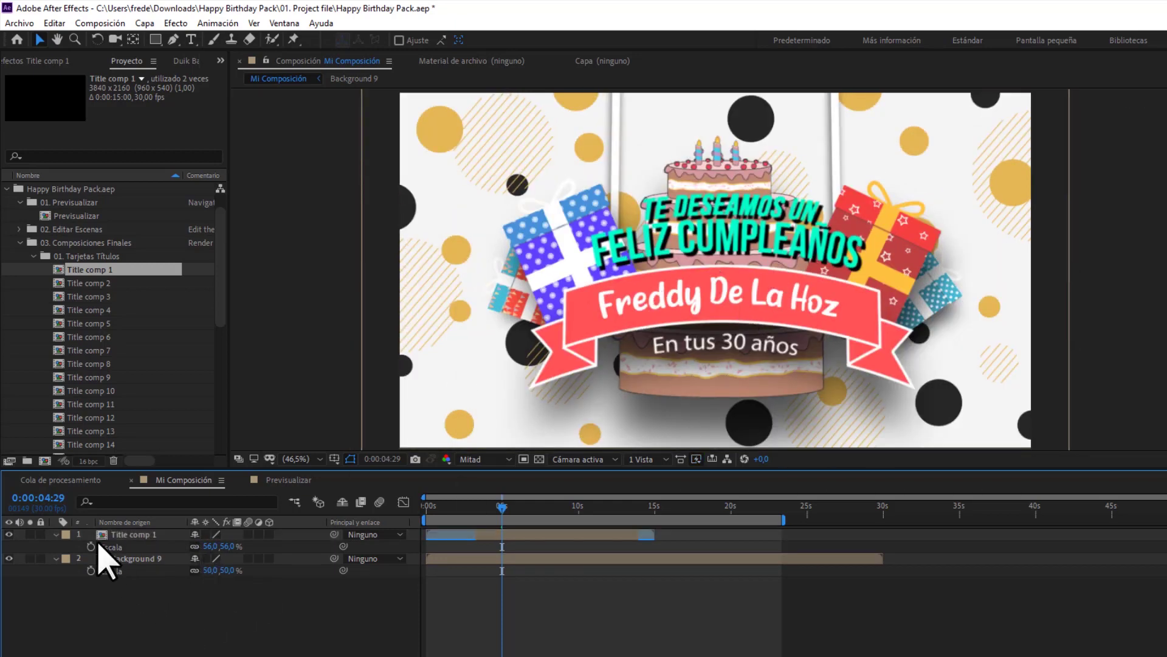
click(105, 538)
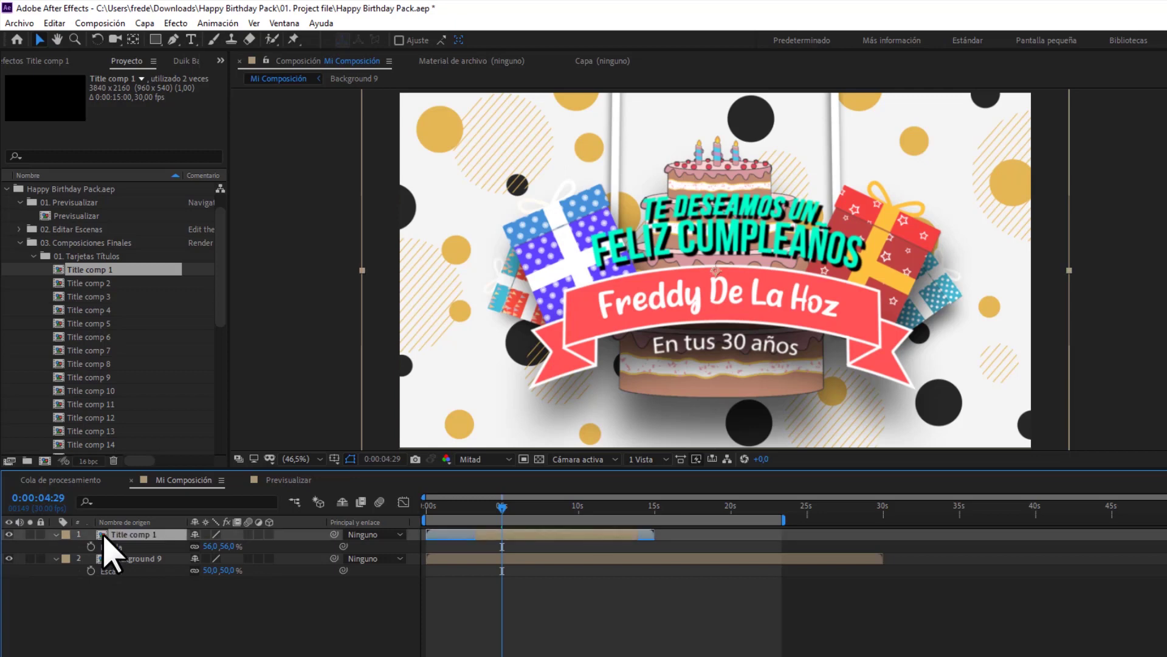
Compare against the cake card in the Previsualizar catalogue, then return to Mi Composición
click(286, 482)
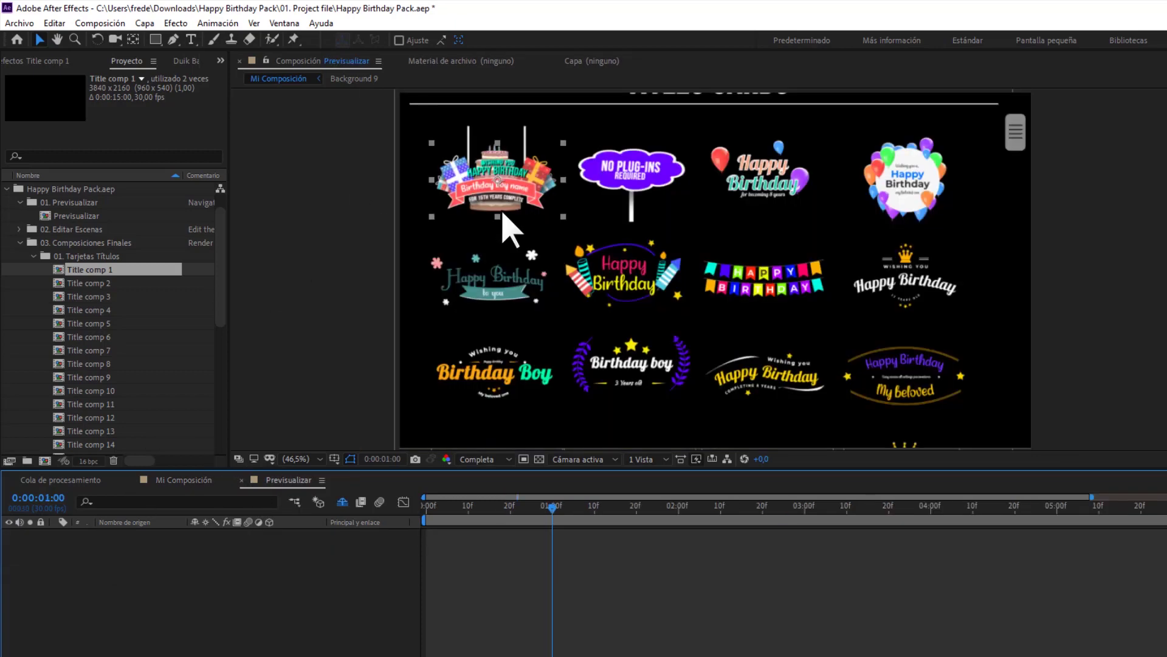
click(529, 179)
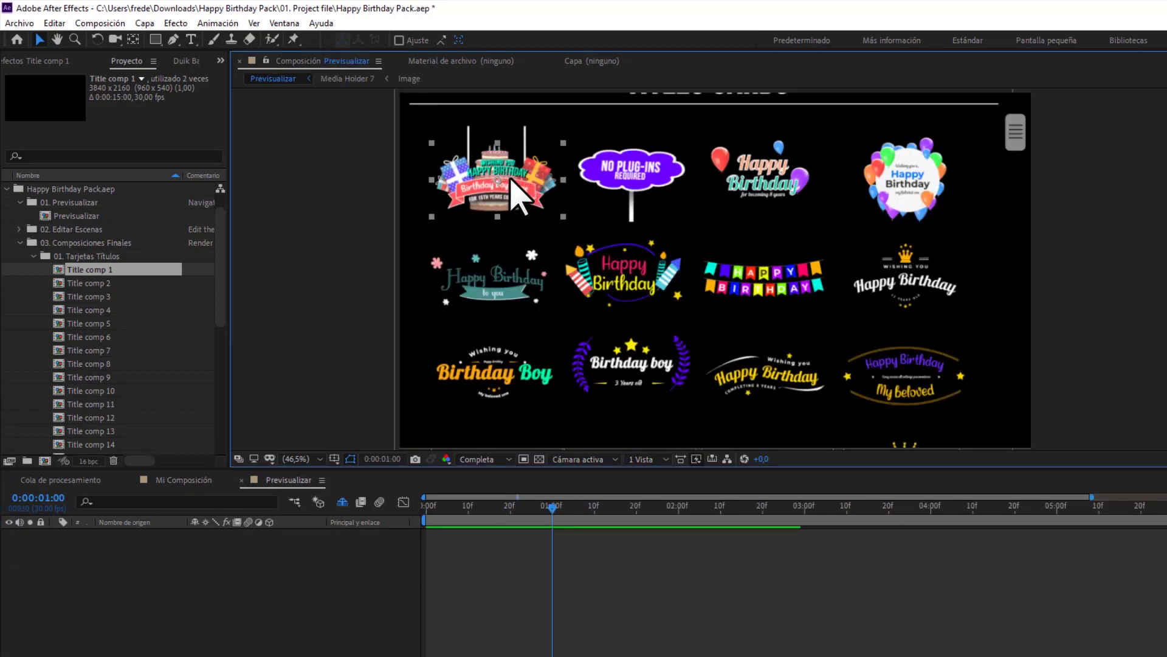
click(184, 481)
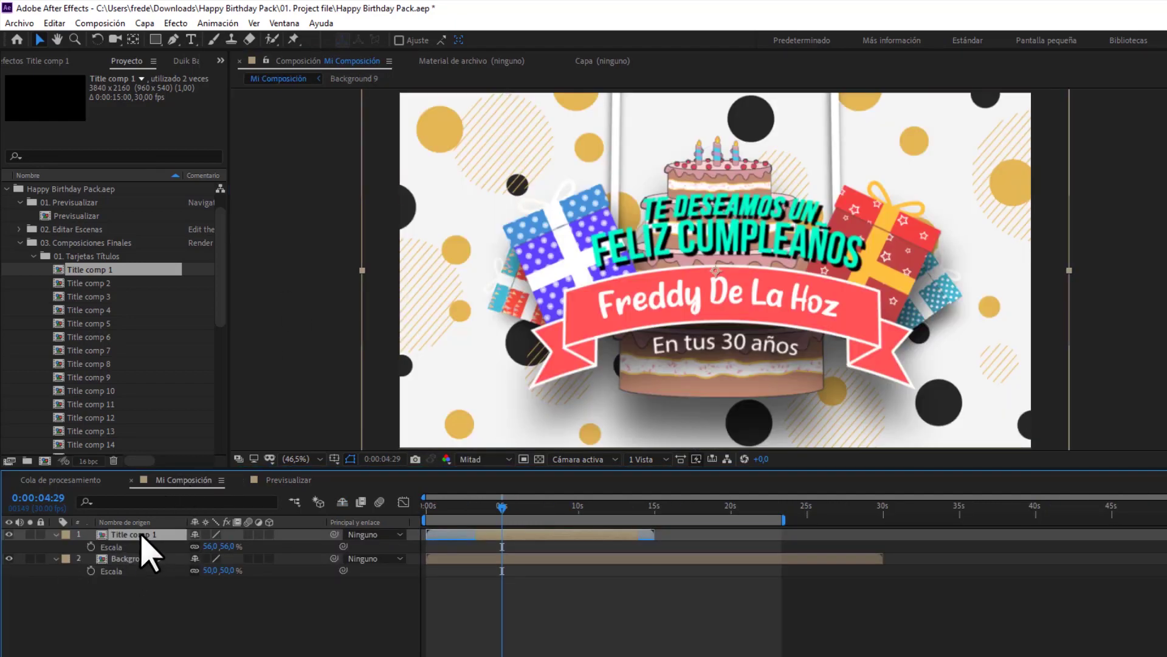
Open Title comp 1, check the Text 1–3 layers, and open the Text 2 precomp holding the name
double_click(141, 535)
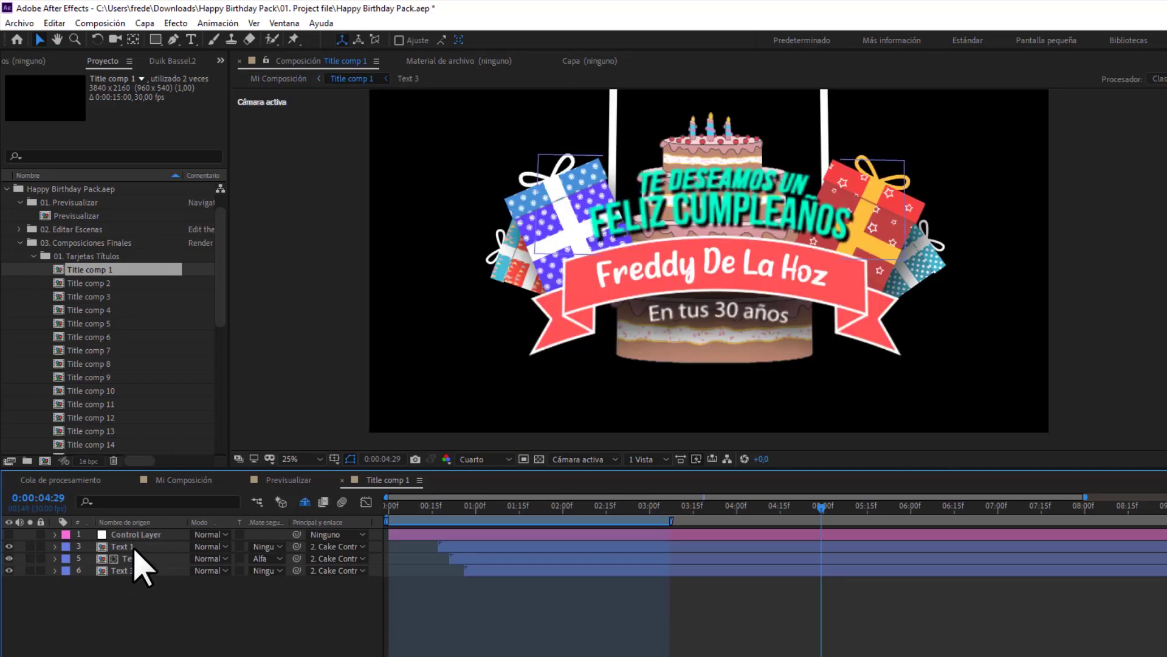
click(134, 547)
click(137, 558)
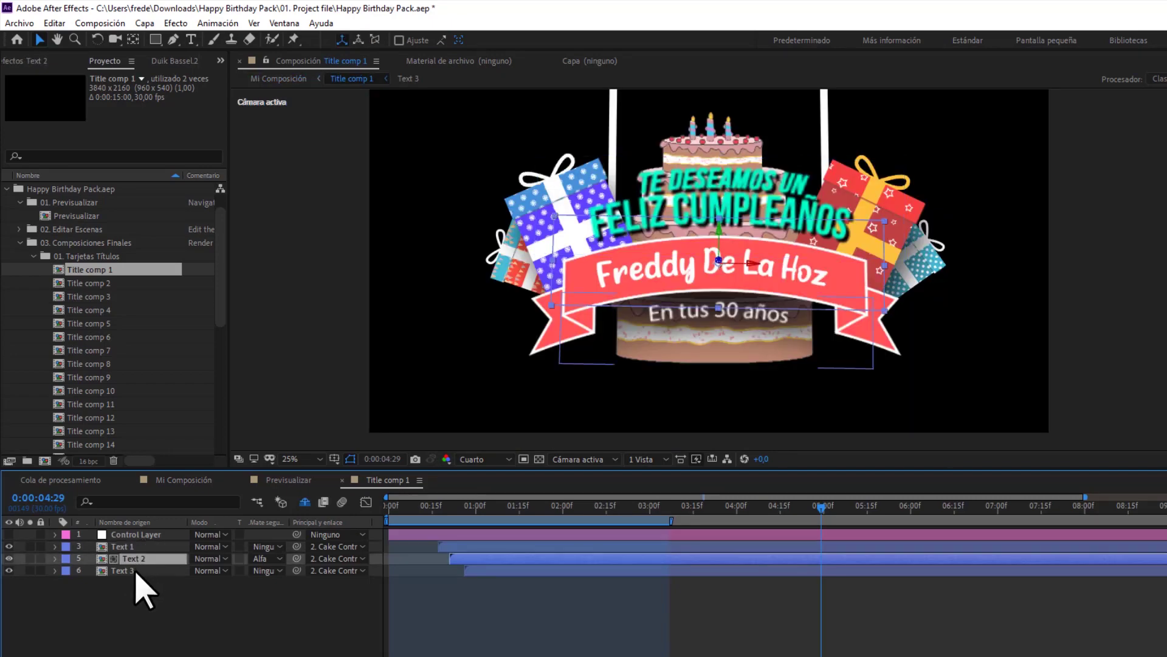
click(134, 570)
click(135, 546)
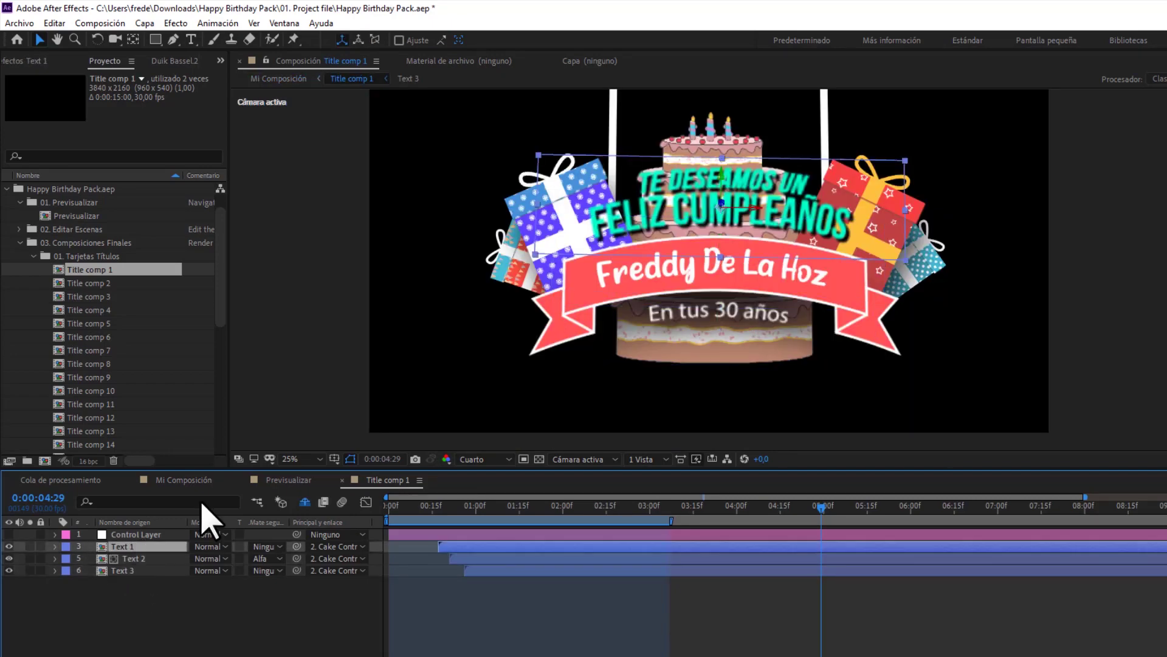
click(157, 558)
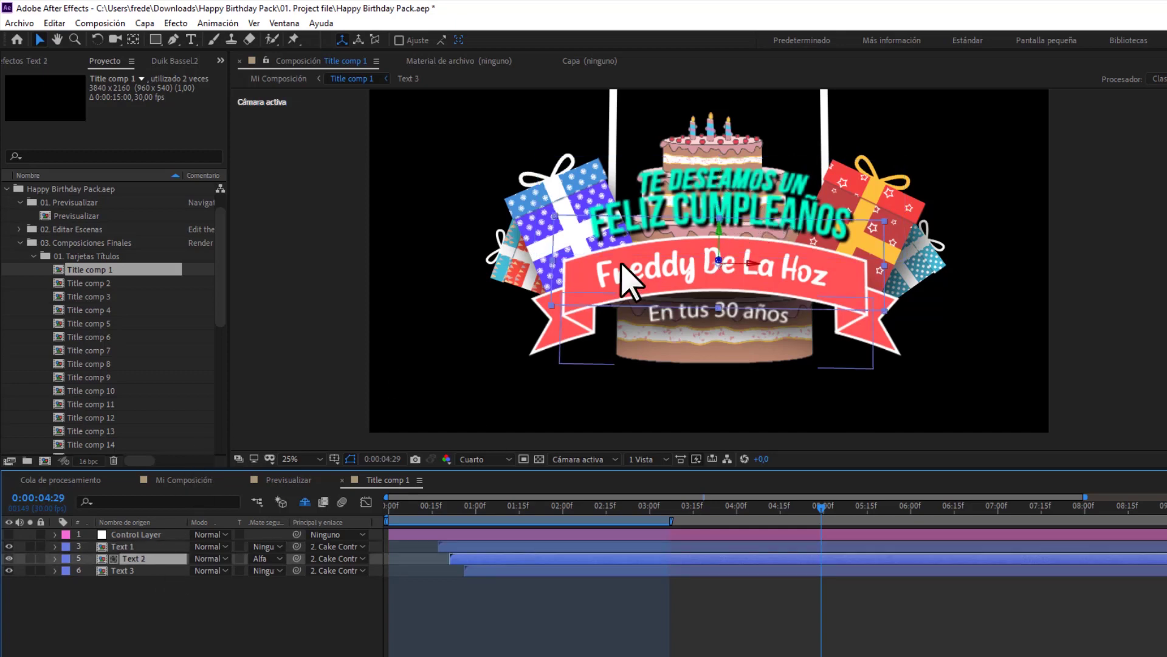
double_click(152, 559)
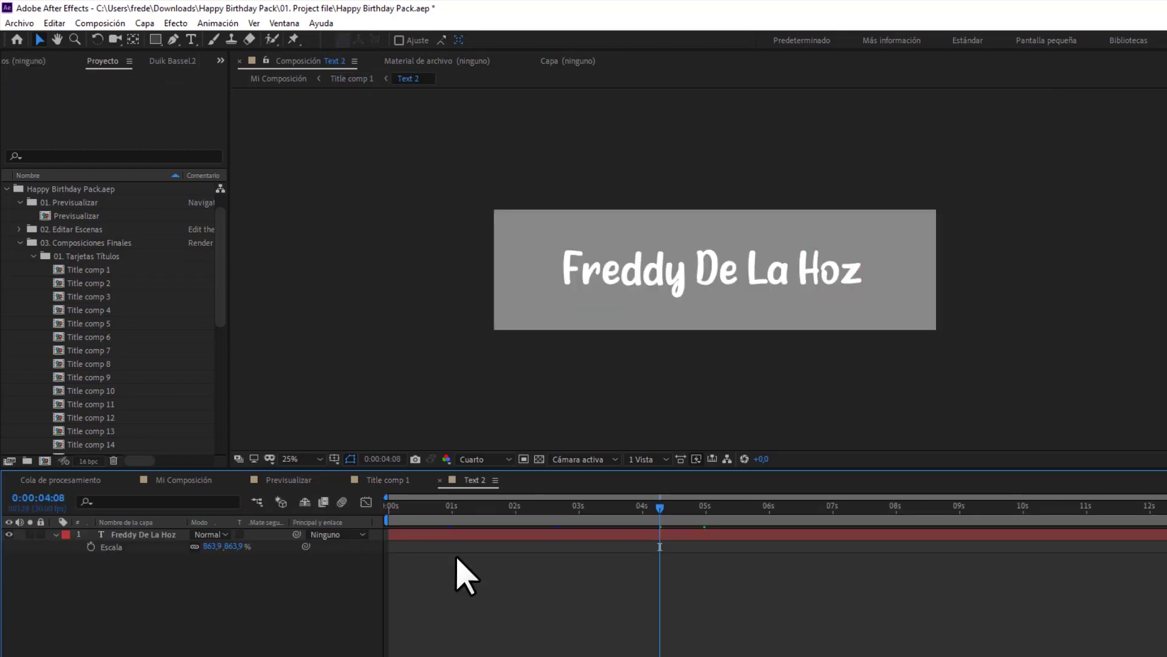
Replace the name text with 'Tu nombre' and view it back in Mi Composición
double_click(468, 534)
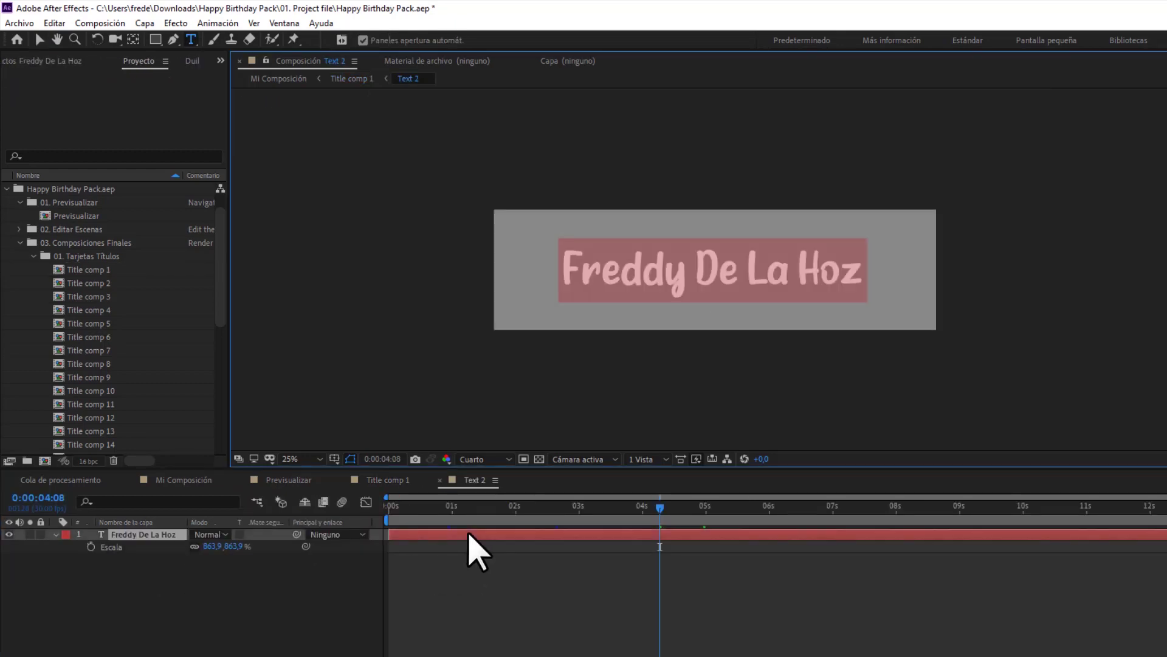
text(T)
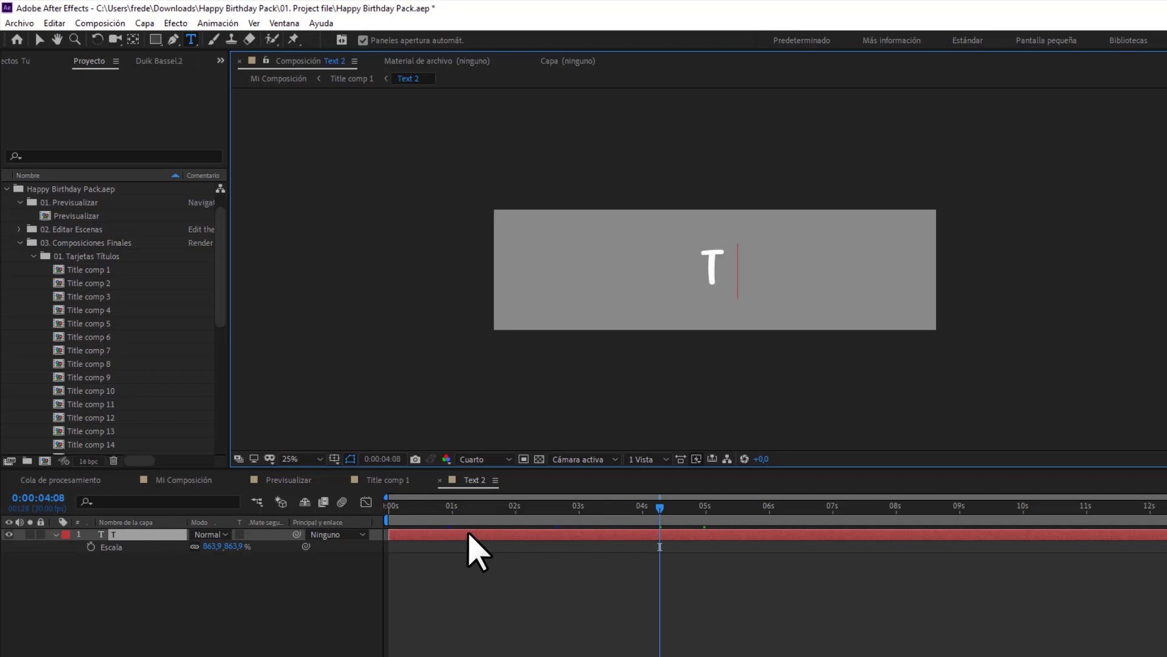
text(u nombre)
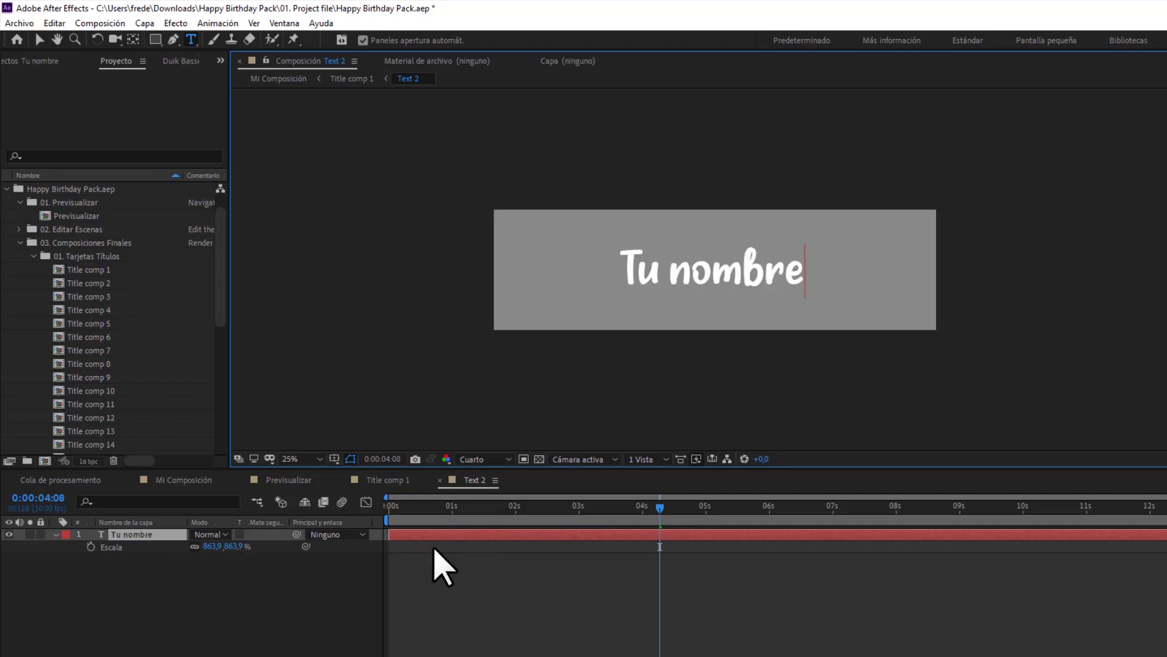
click(197, 480)
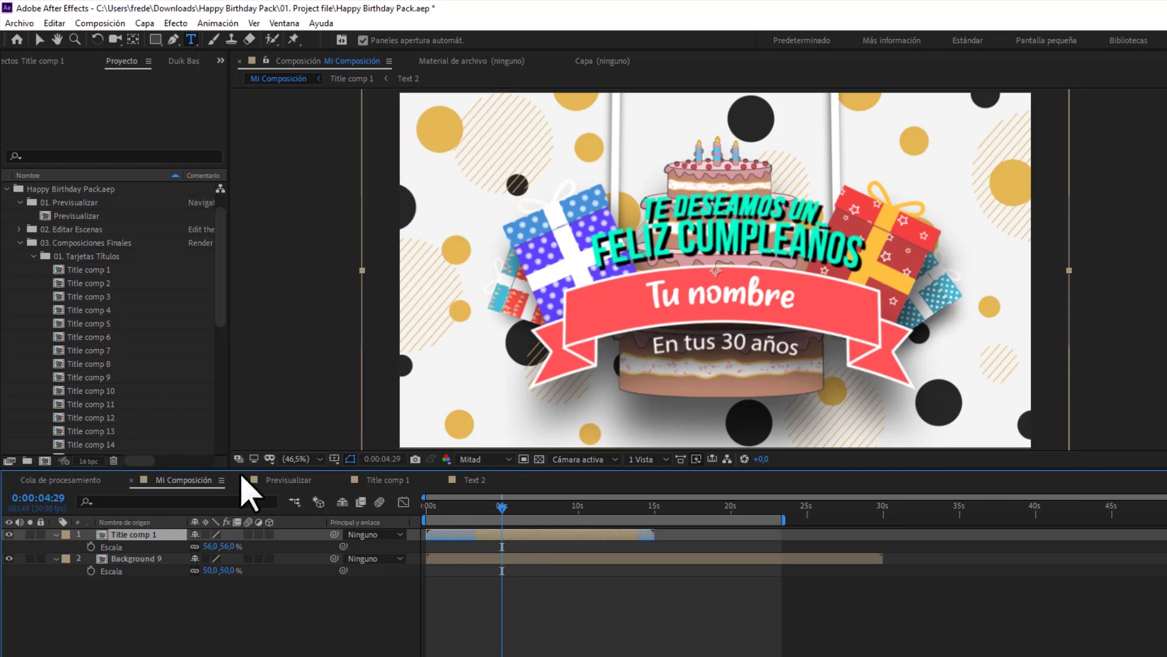
In Title comp 1, set the Control Layer's Banner Fill Color to yellow
click(389, 479)
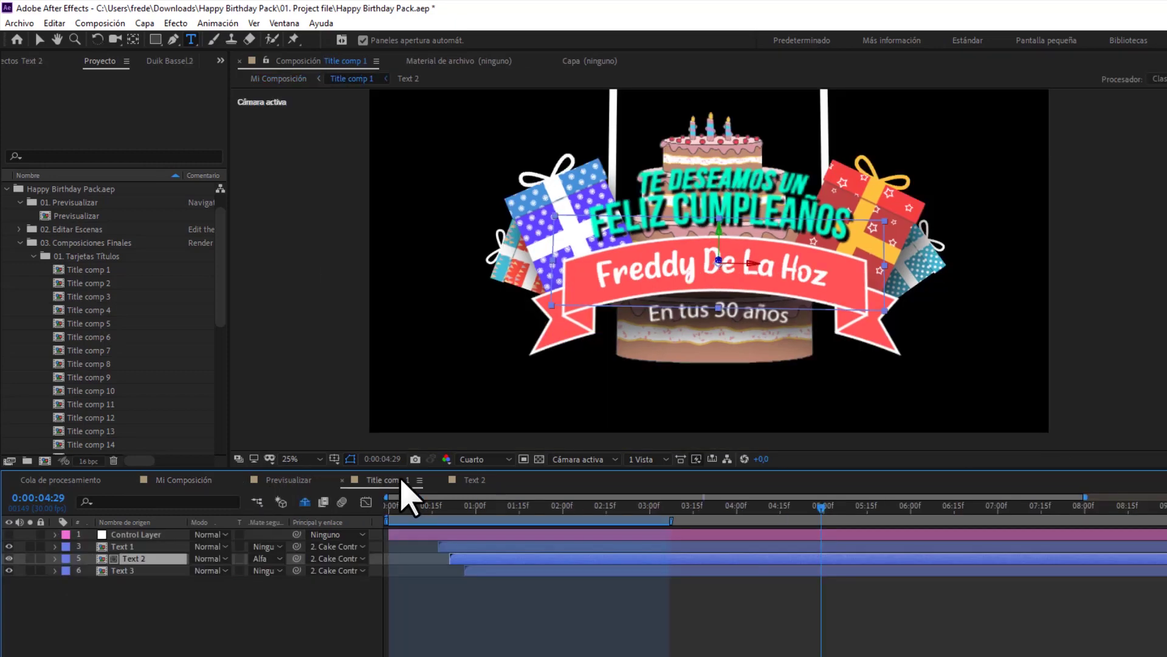
click(146, 534)
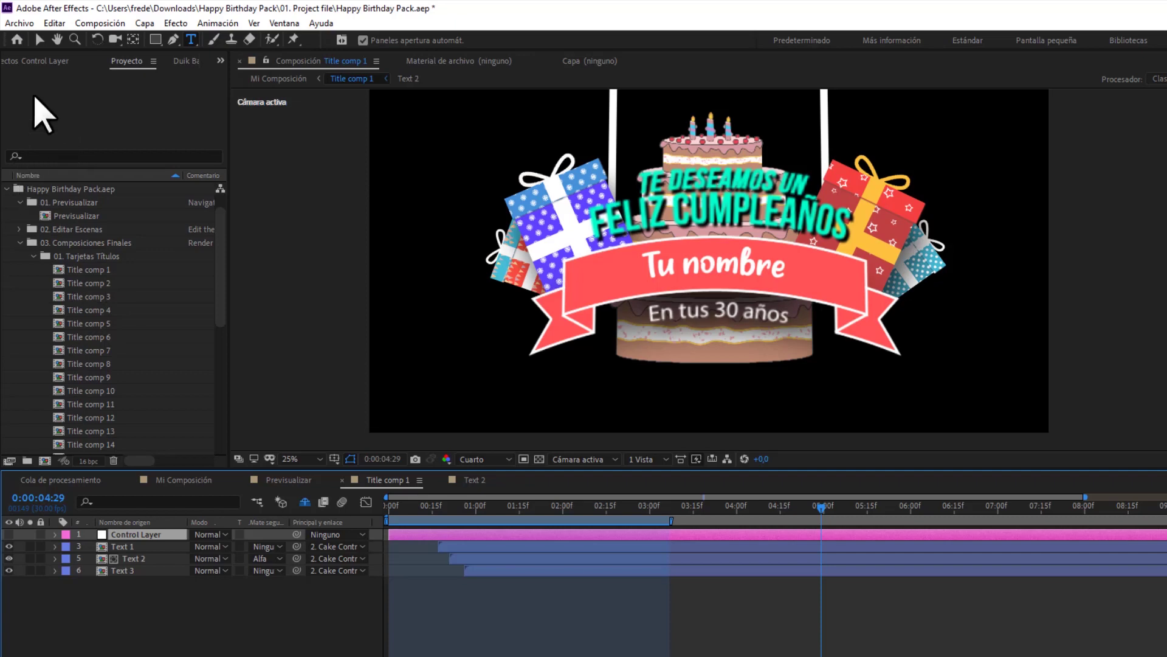
click(38, 61)
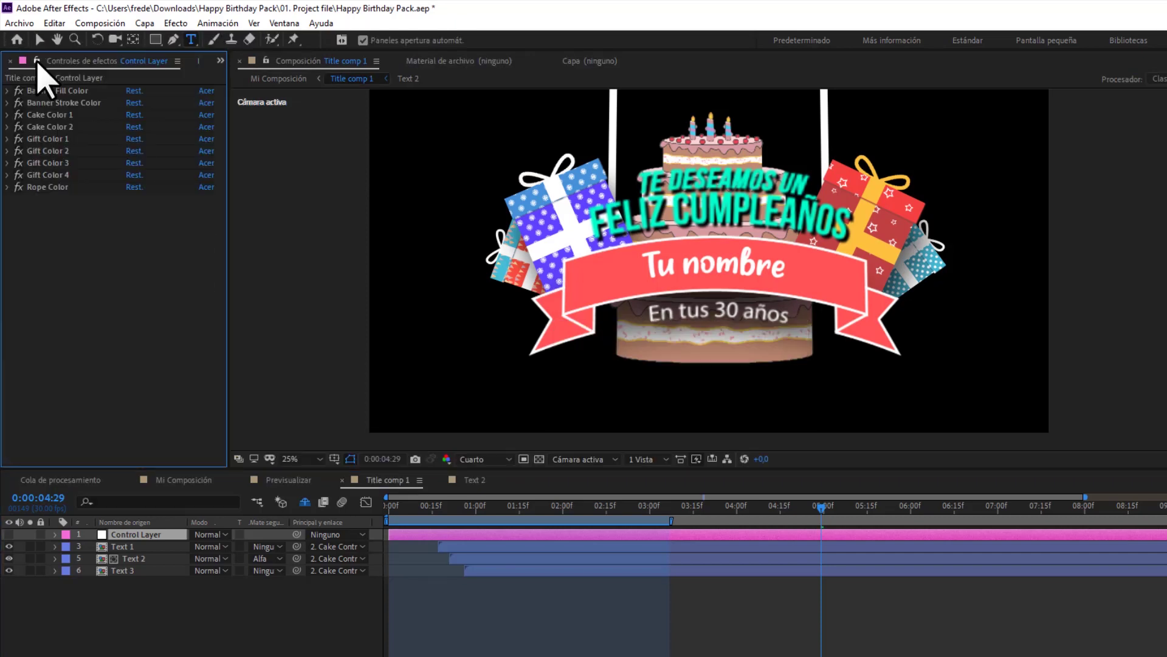
click(7, 92)
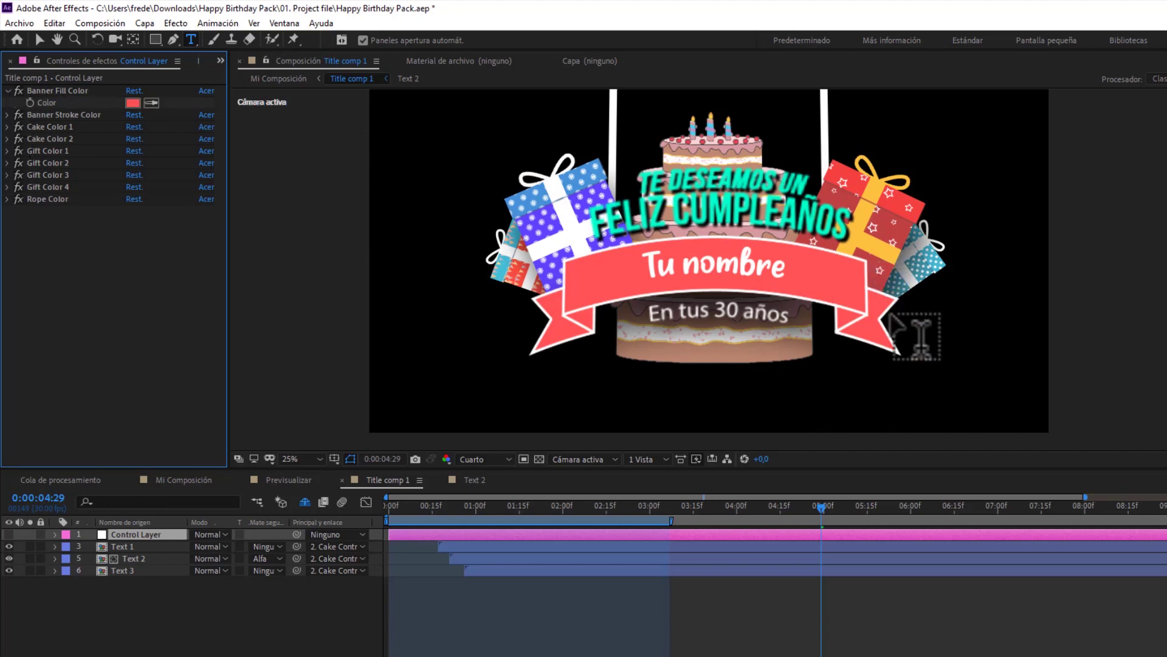
click(132, 103)
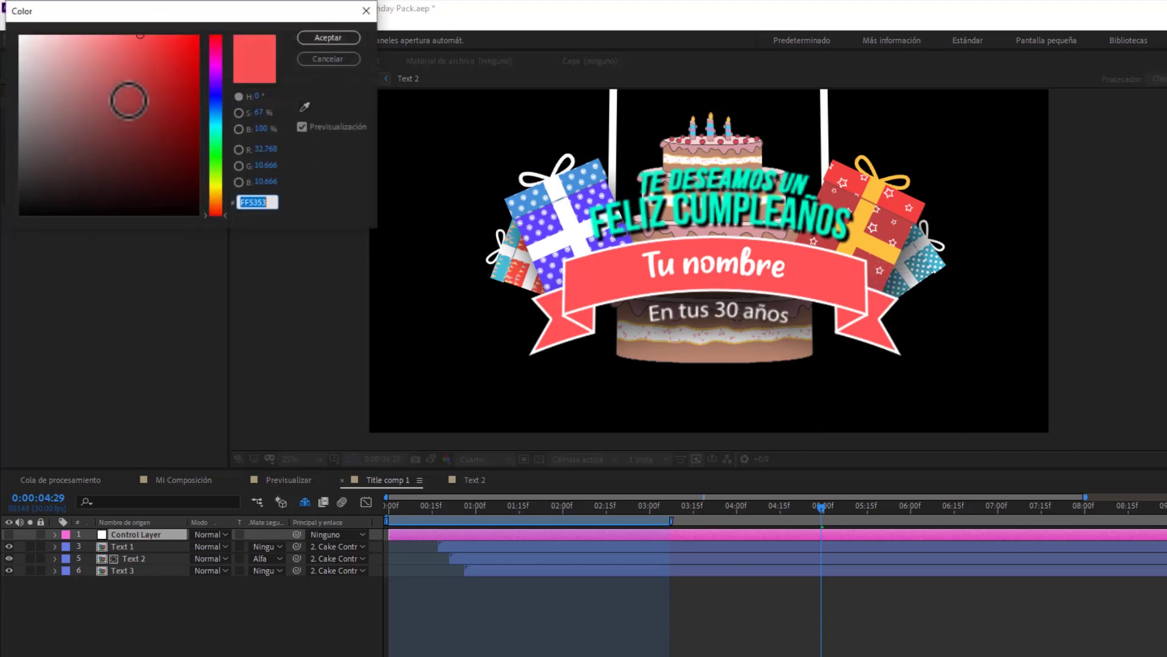
click(214, 183)
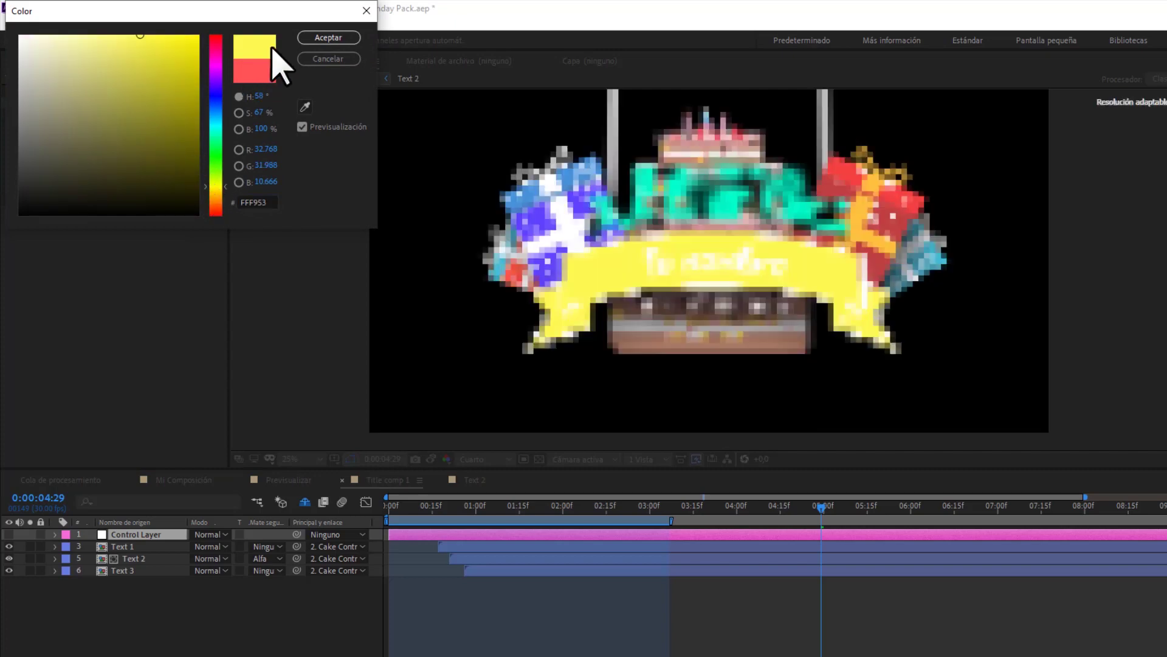
click(328, 39)
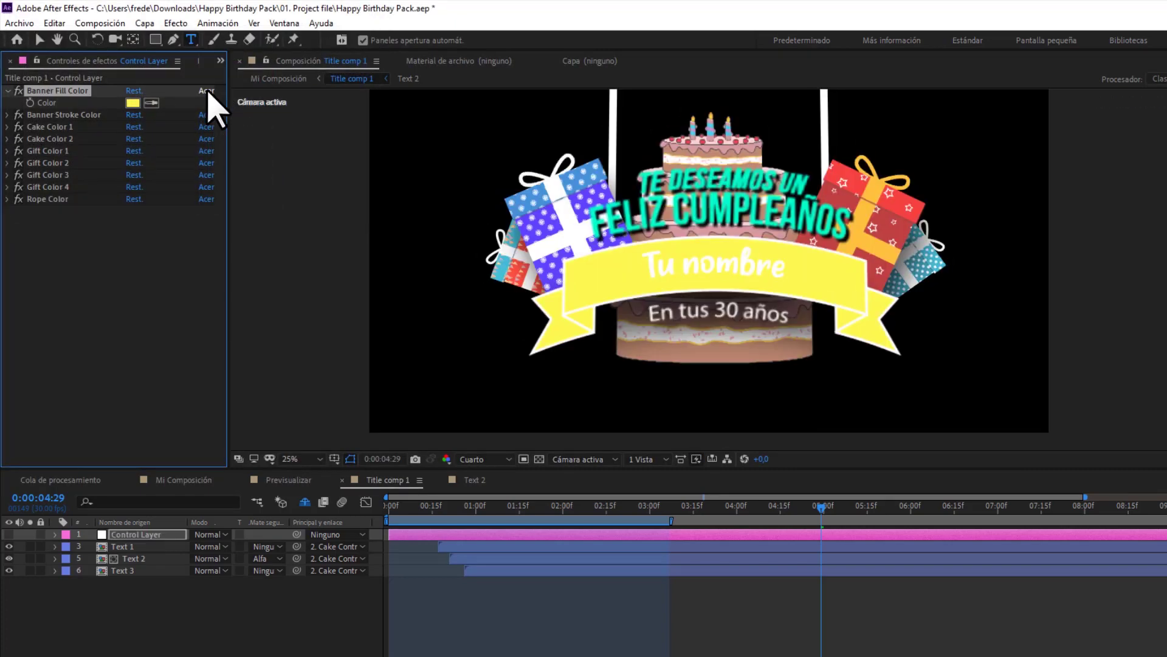
Inspect the Cake Color 1 effect (25.11), then go back to Mi Composición
click(44, 128)
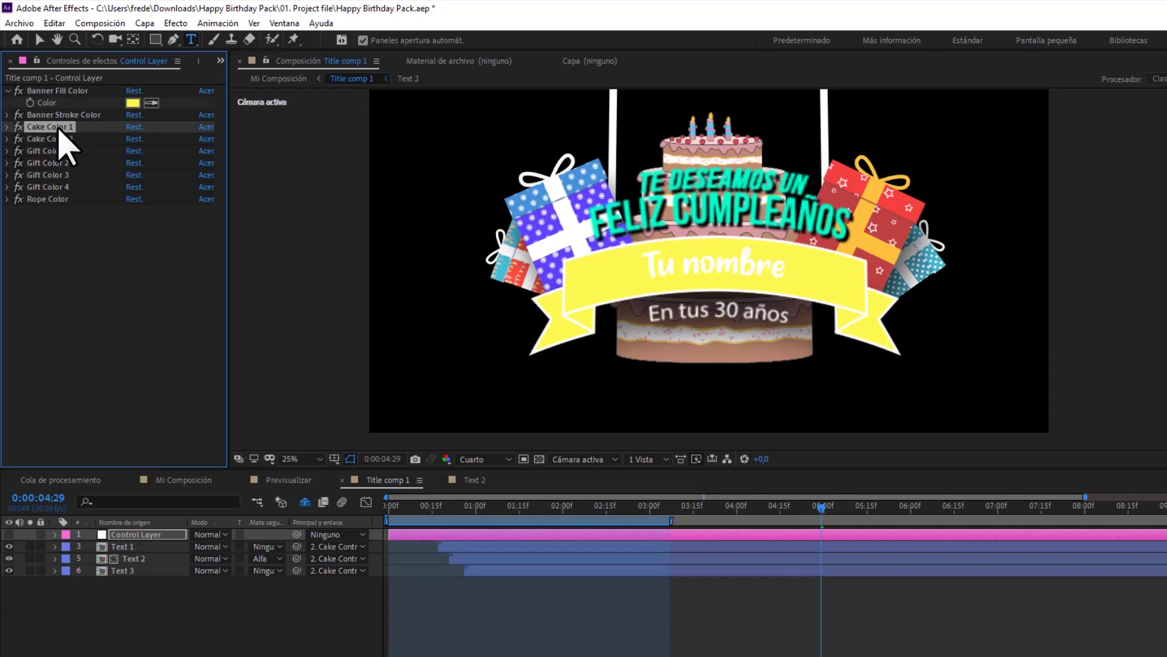
click(7, 127)
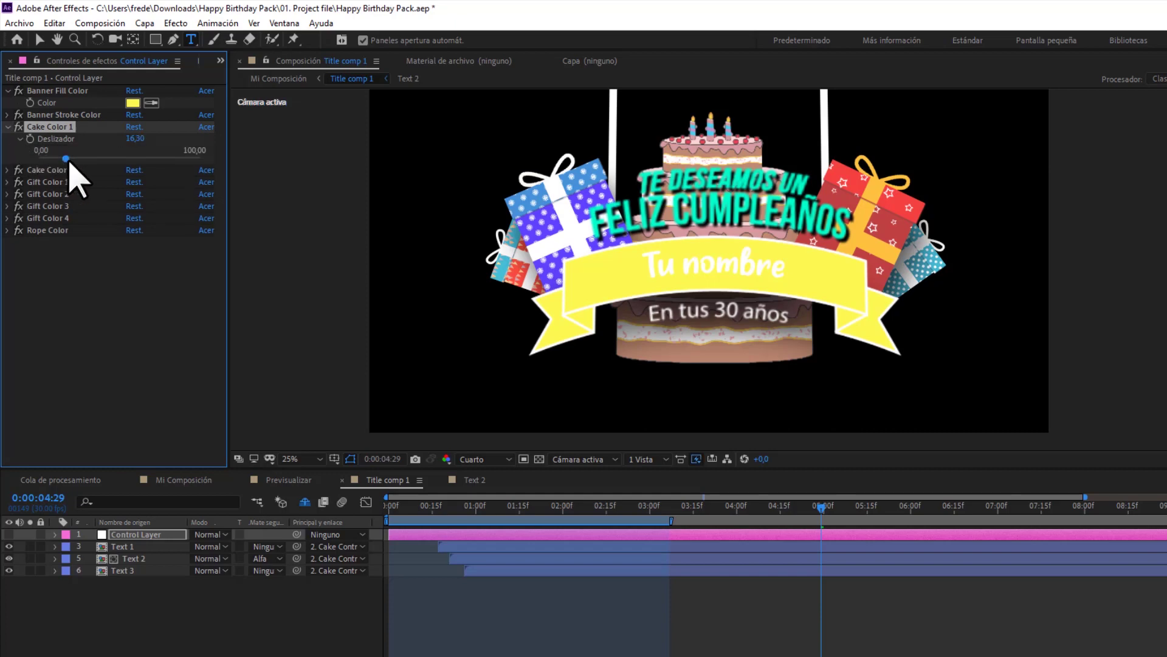
click(8, 127)
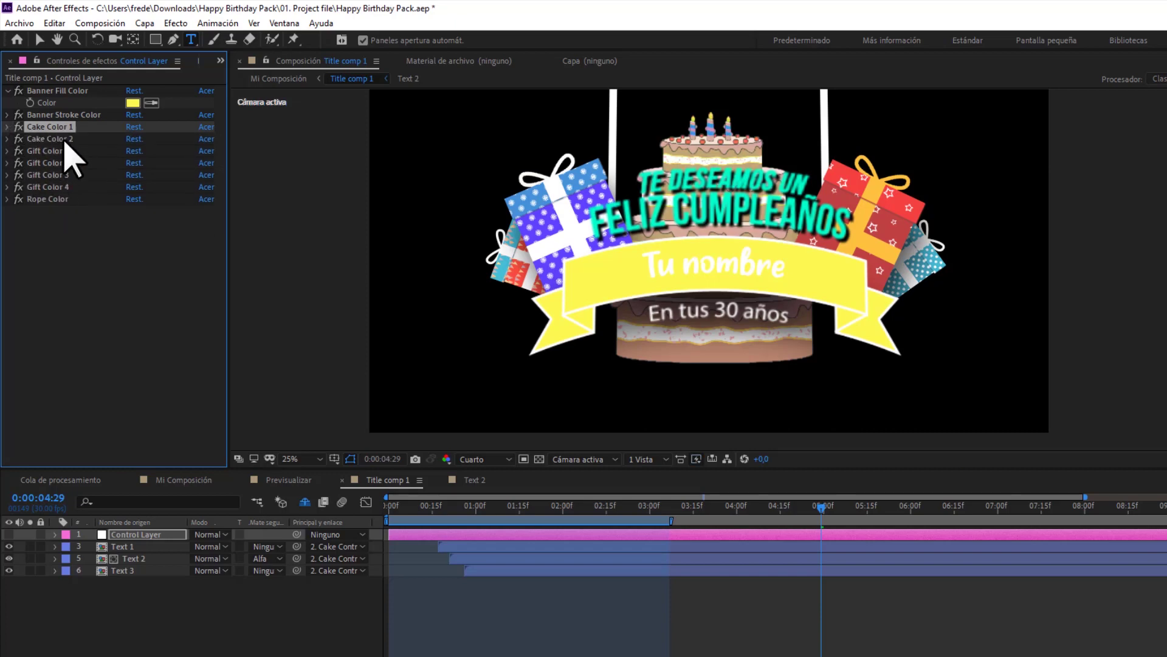
click(184, 479)
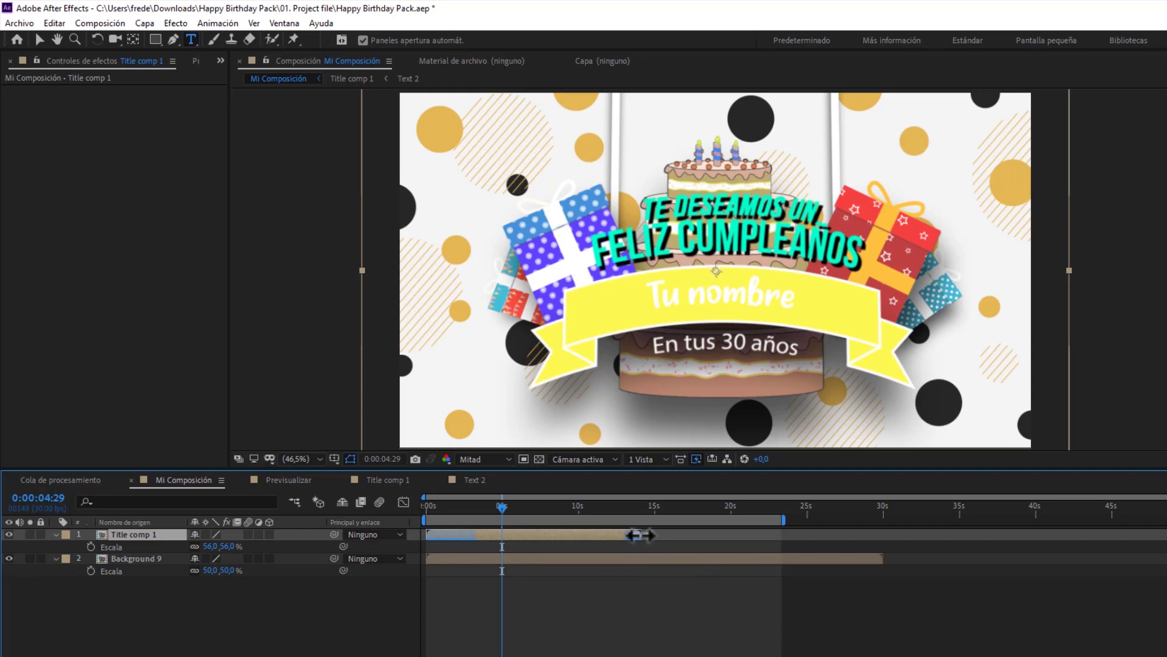
Trim Title comp 1's out-point, hide it, and list the 05. Números en Globos comps
mouse_move(639, 535)
mouse_down()
mouse_move(605, 535)
mouse_move(683, 539)
mouse_move(535, 536)
mouse_up()
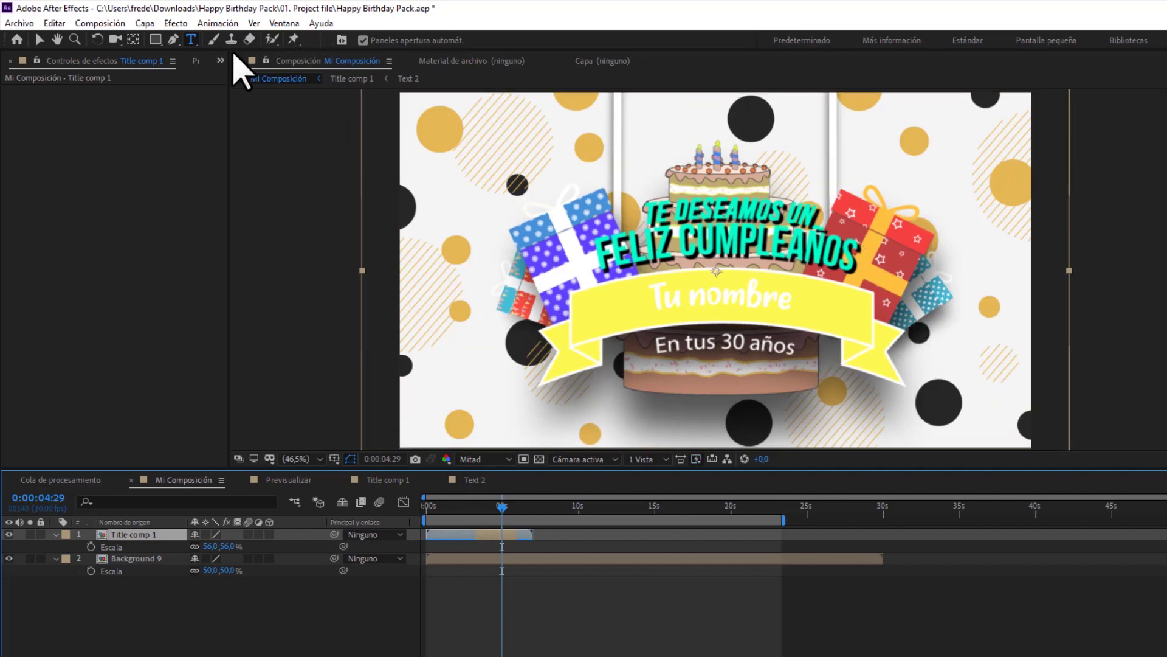
click(197, 61)
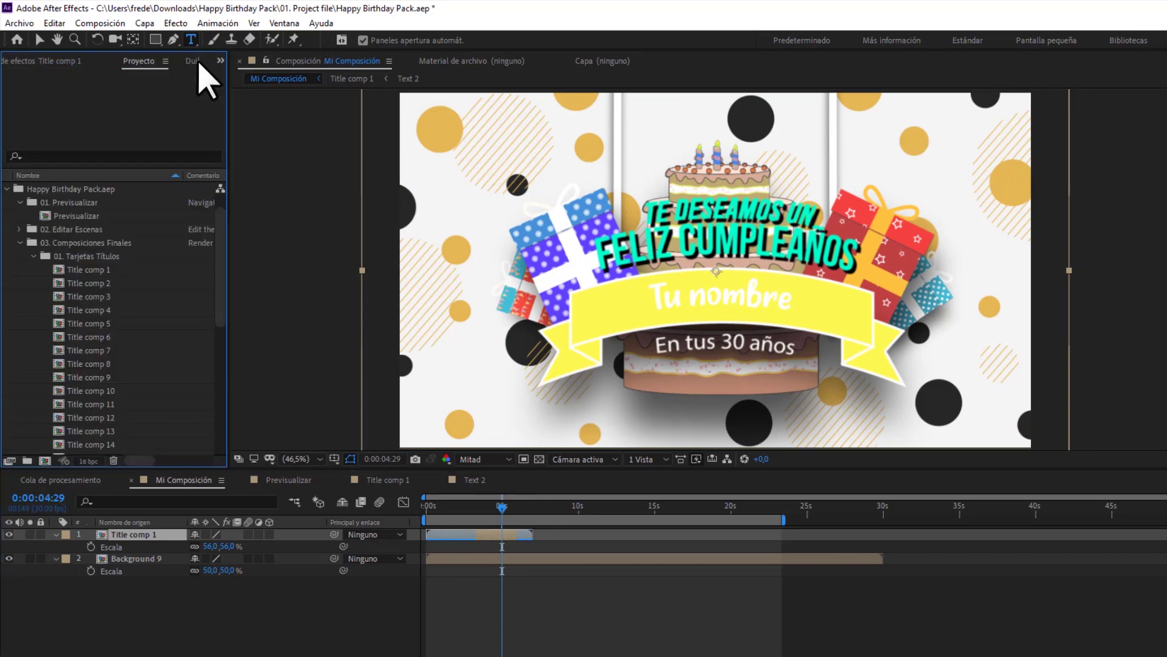
click(34, 256)
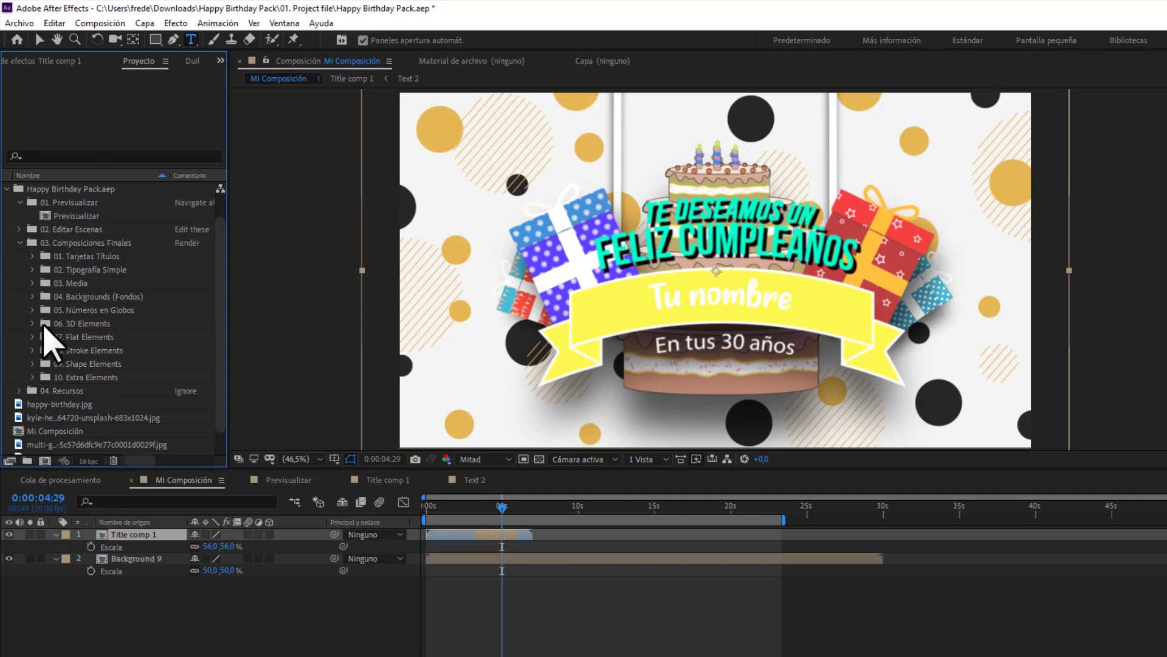
click(33, 310)
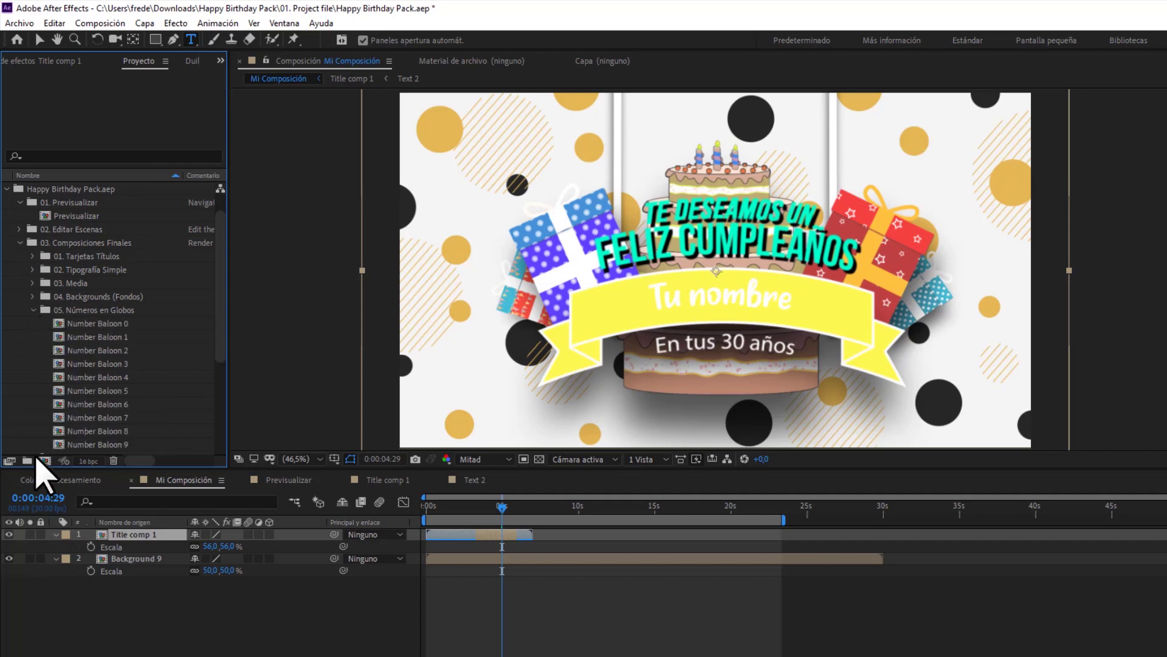
click(8, 534)
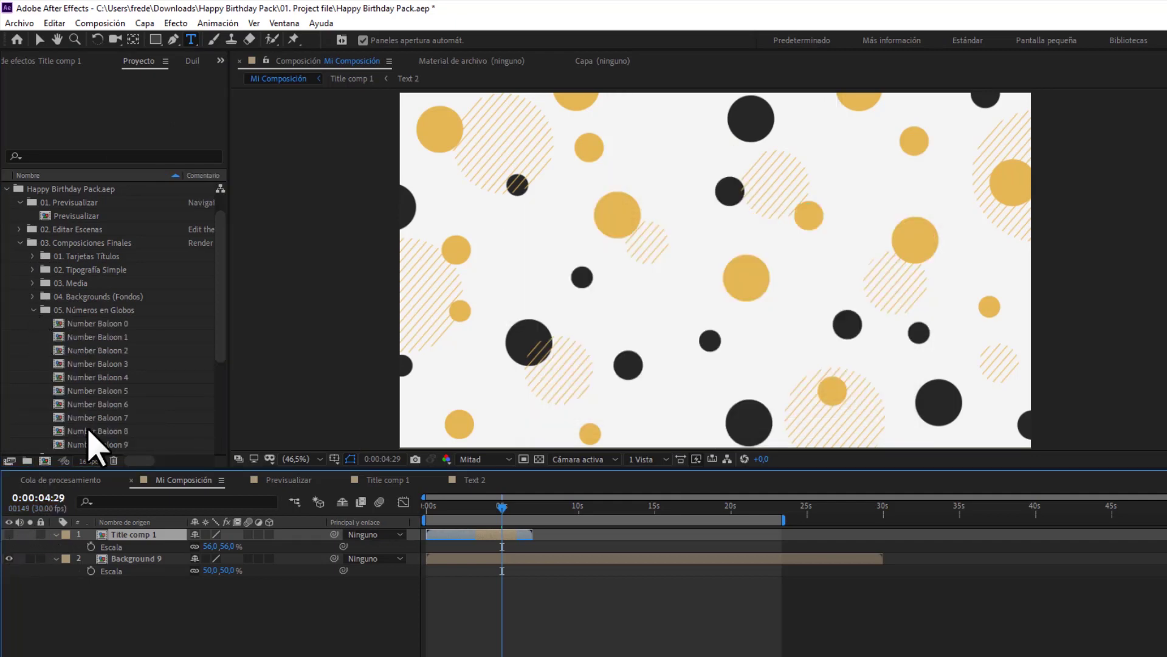
click(115, 325)
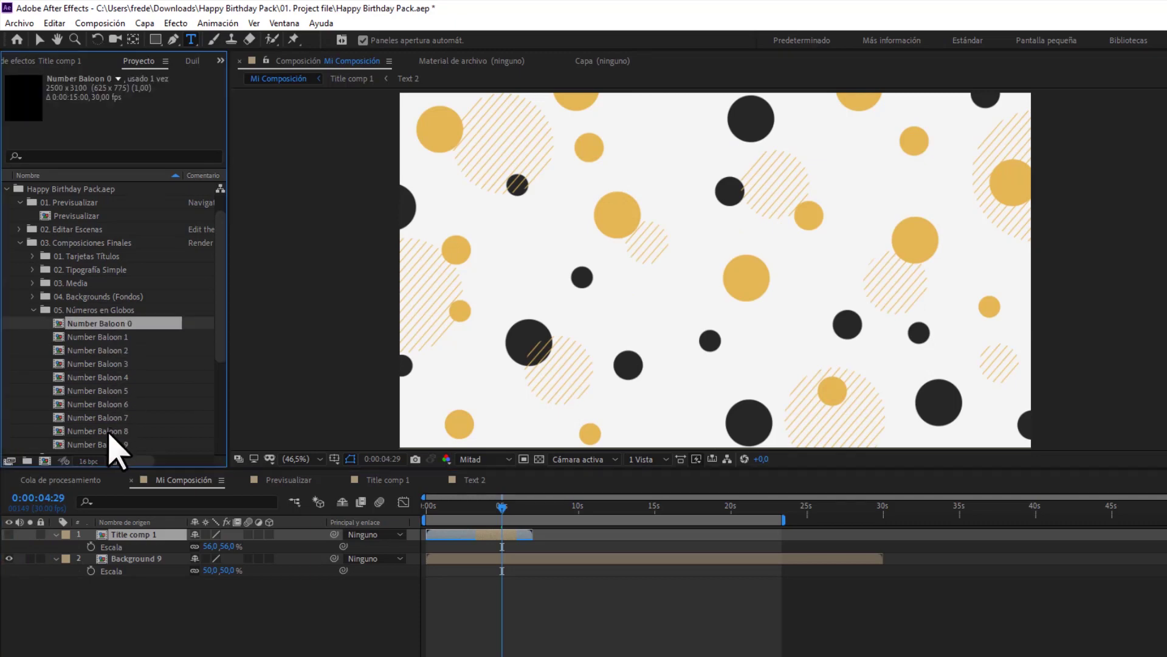
Add Number Baloon 7 as the top layer of Mi Composición at 30% scale
click(118, 417)
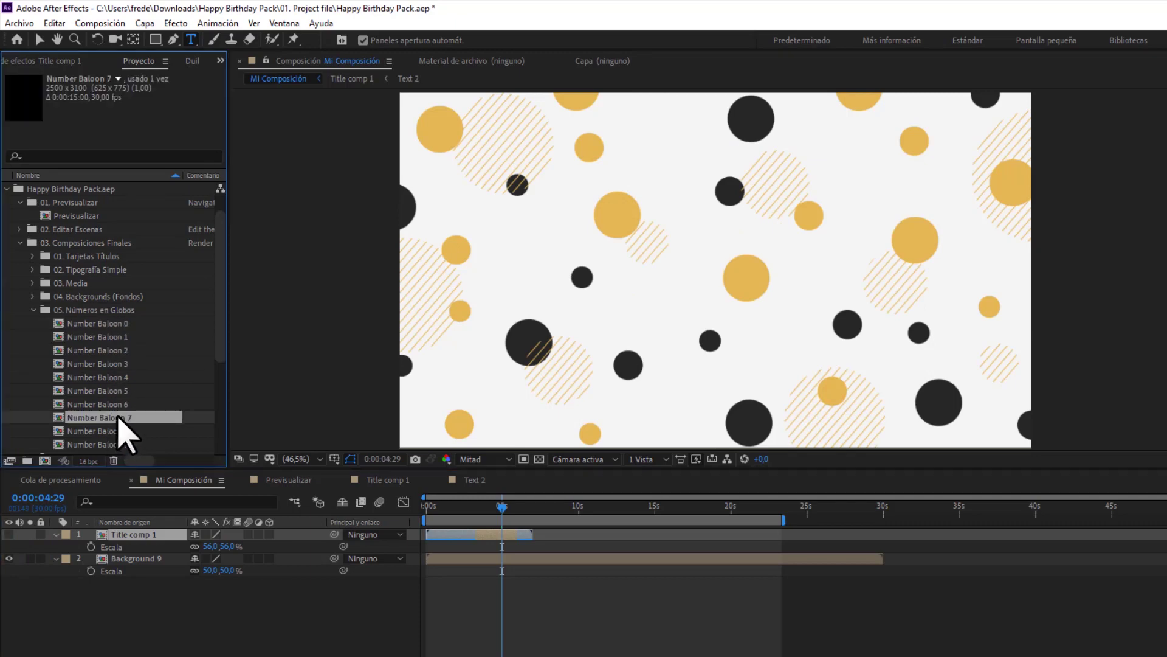
drag(118, 417, 132, 531)
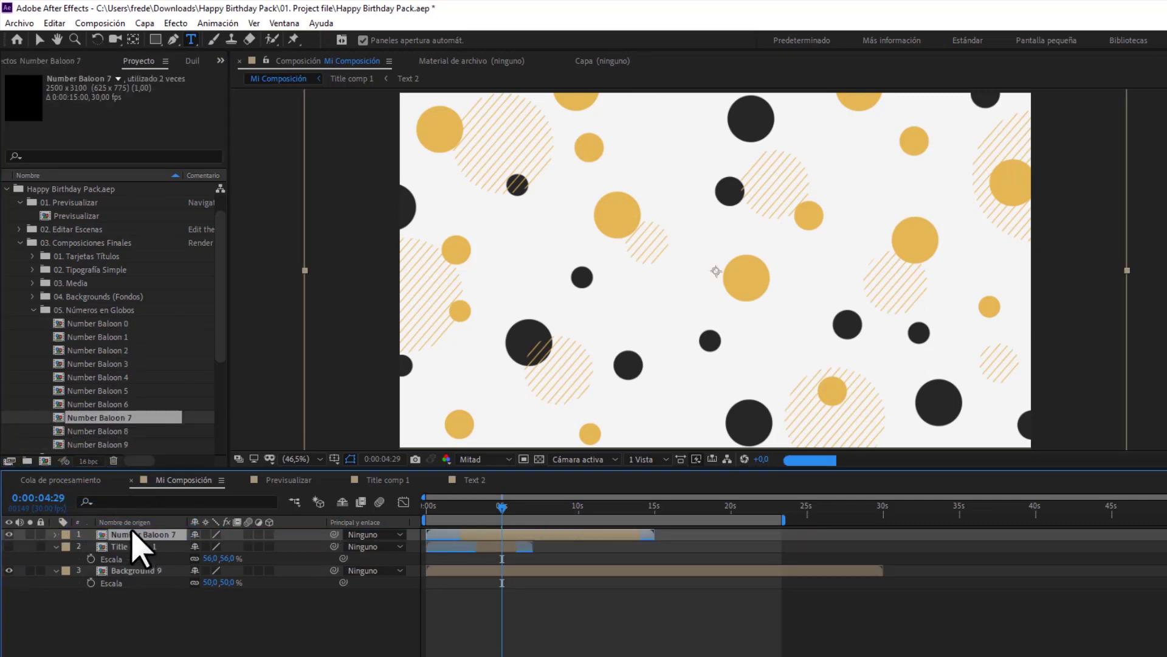
key(s)
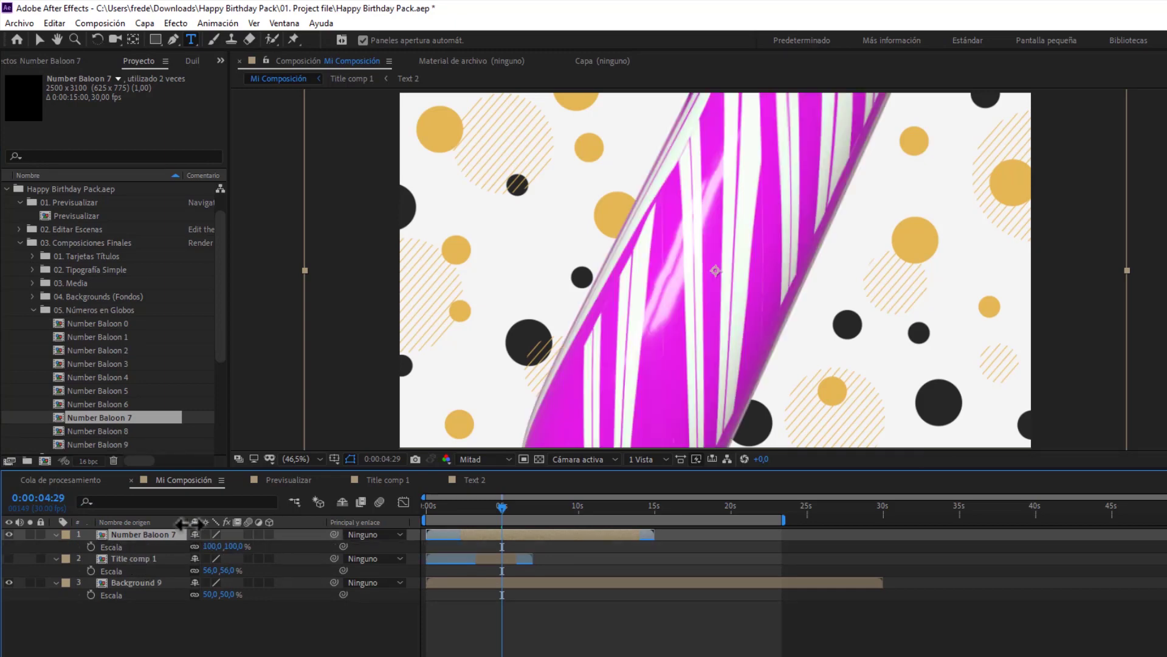
drag(213, 546, 181, 545)
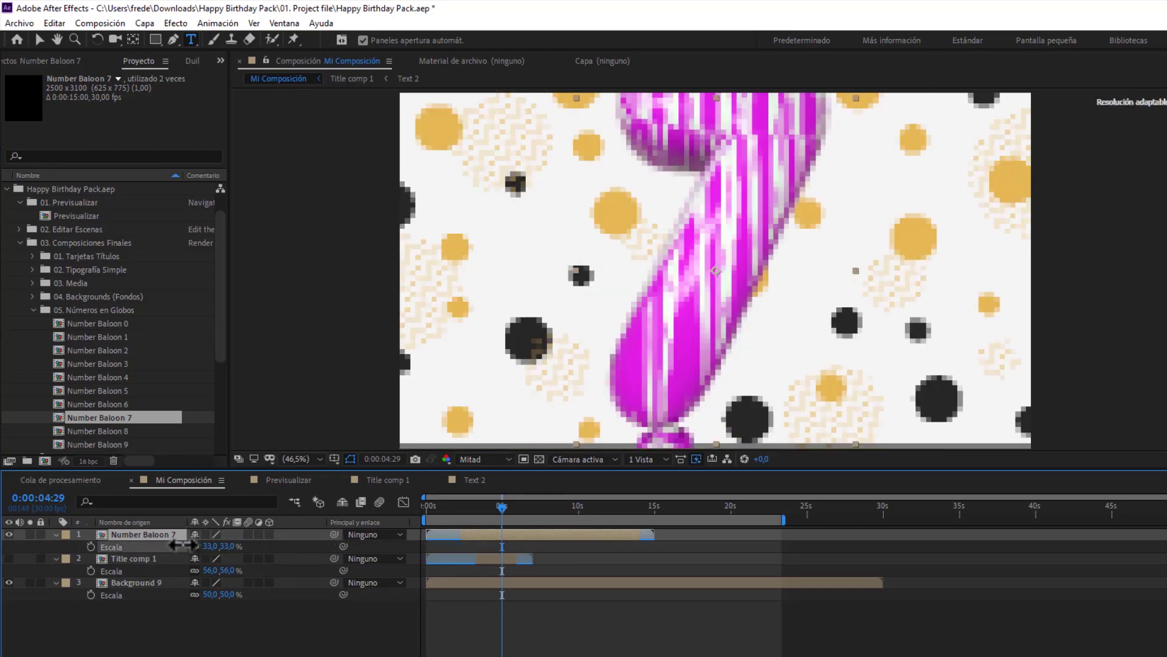
Shorten the balloon layer's out-point and hide the balloon and title card layers
click(538, 507)
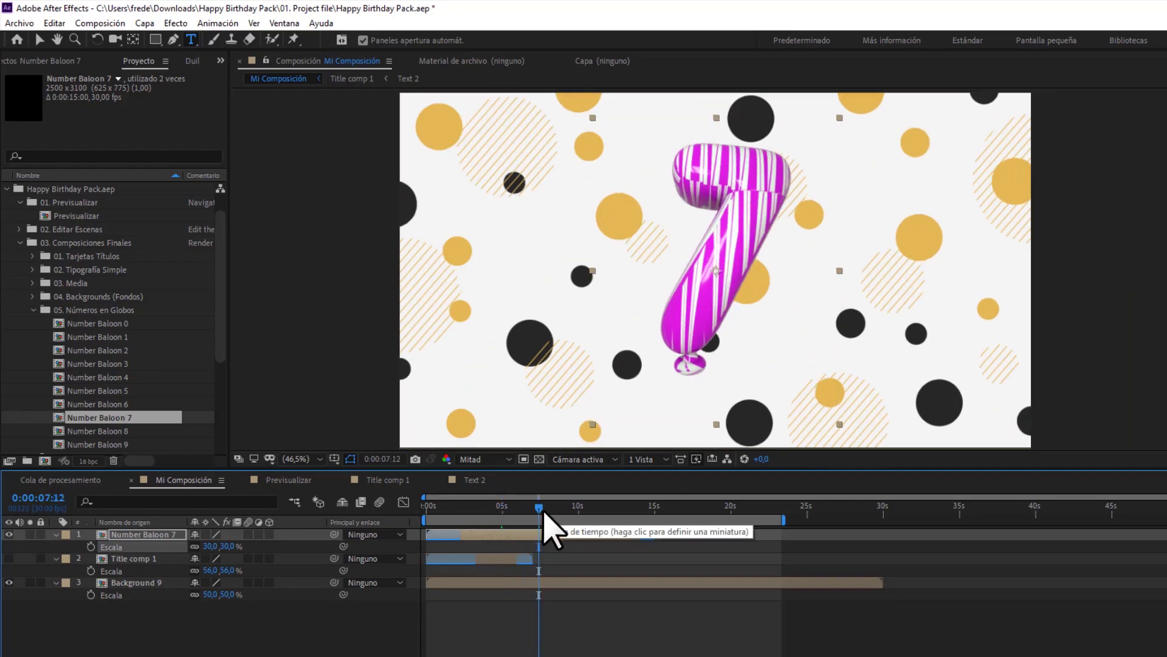
click(575, 507)
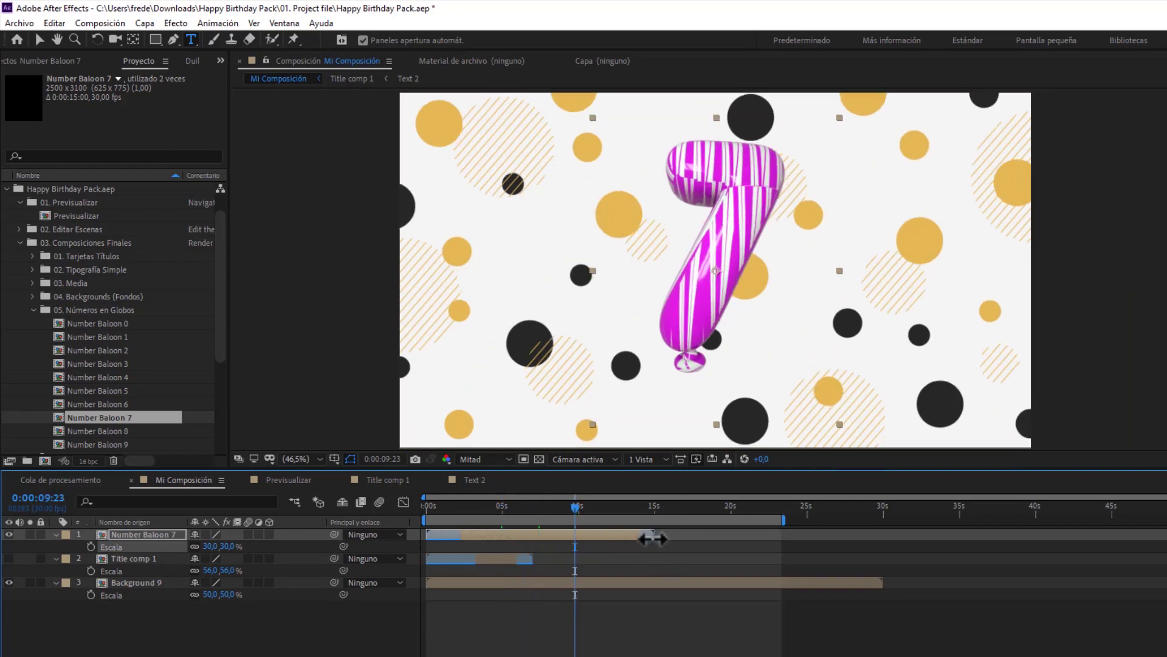
drag(653, 535, 524, 524)
click(499, 507)
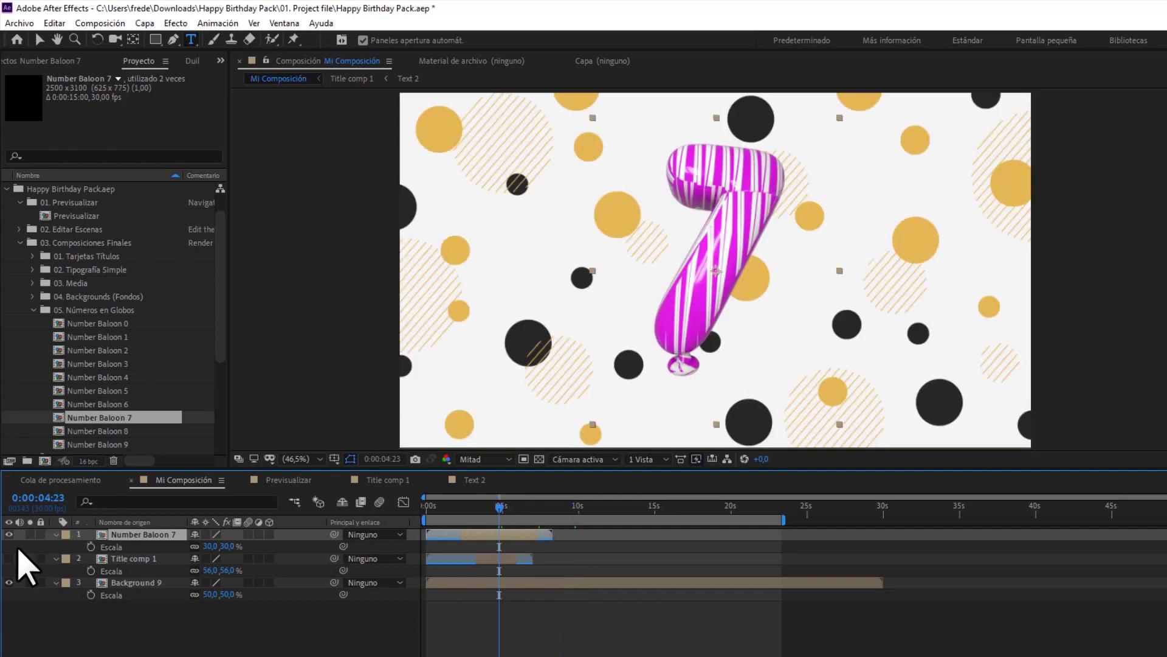
drag(9, 535, 9, 558)
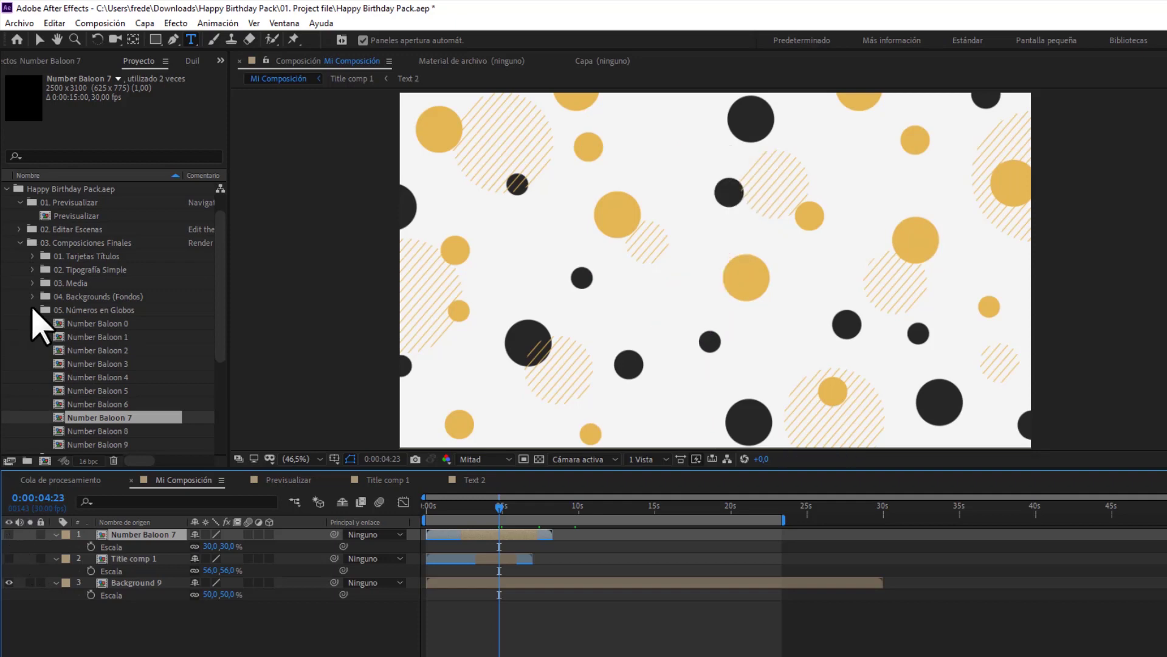
Hide the balloon and title layers and browse designs in the Previsualizar composition
click(34, 310)
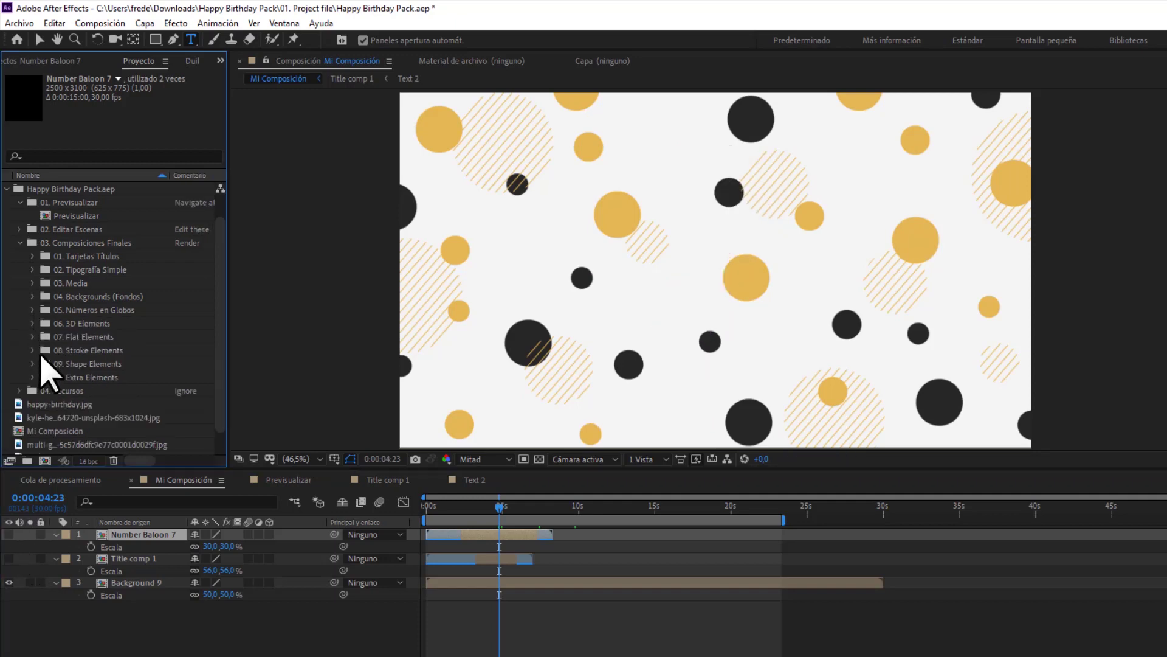
click(76, 283)
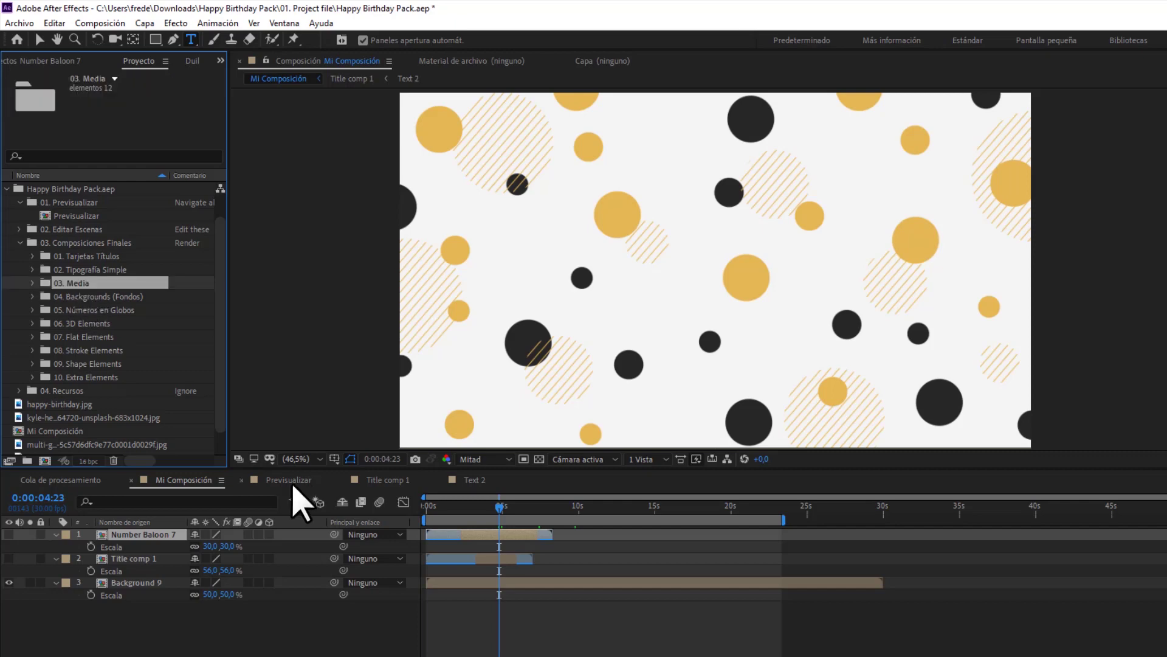
click(292, 480)
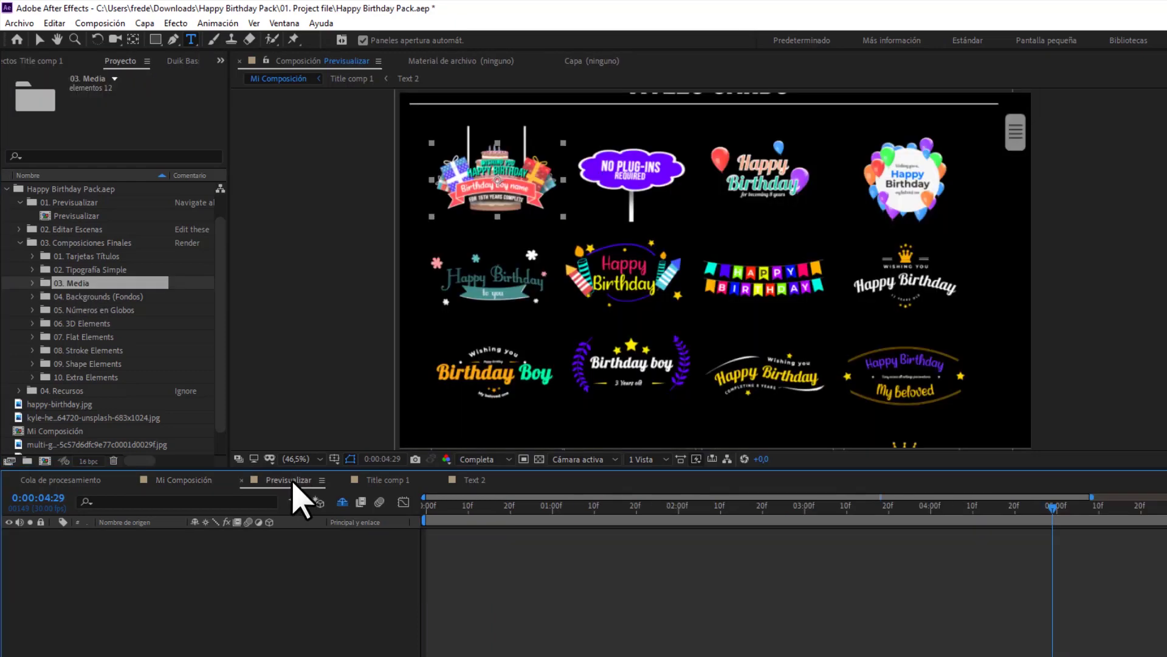
click(39, 40)
drag(1014, 130, 1020, 177)
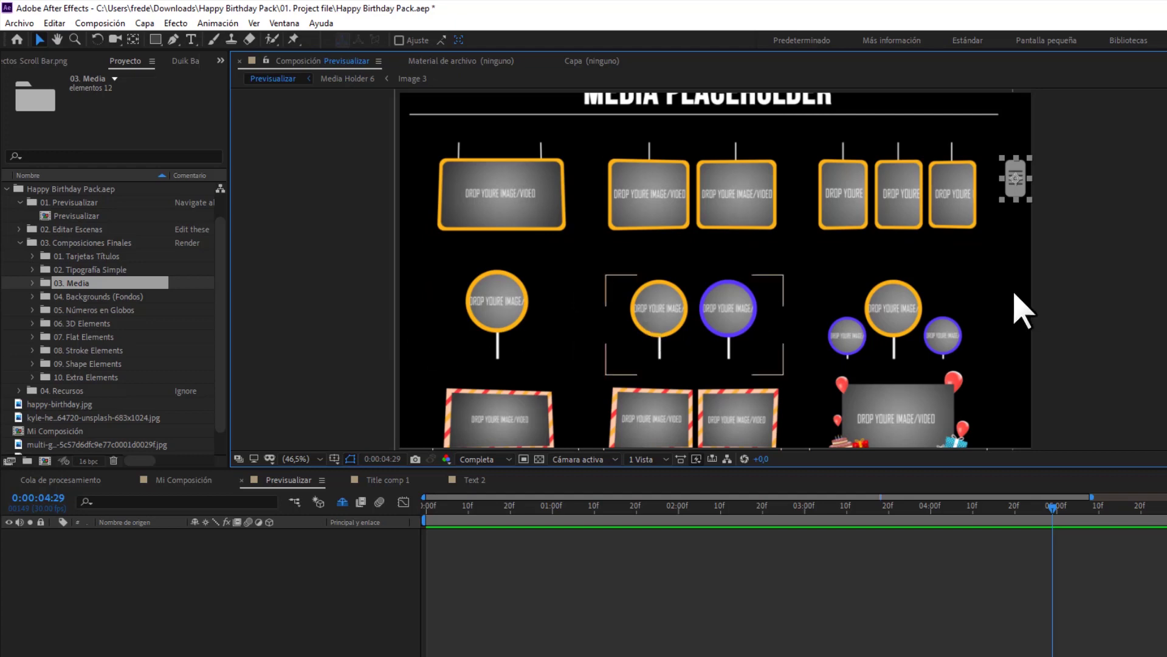
Expand the 03. Media folder, select Media Holder 7, and return to Mi Composición
click(33, 283)
click(103, 377)
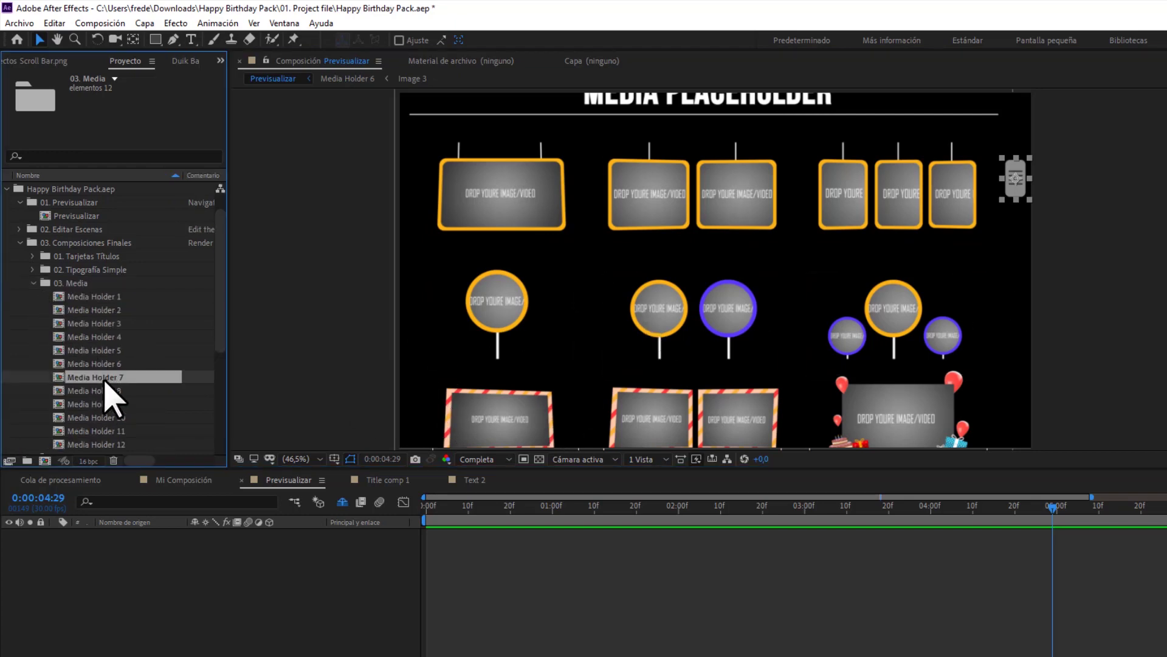
click(200, 482)
click(201, 482)
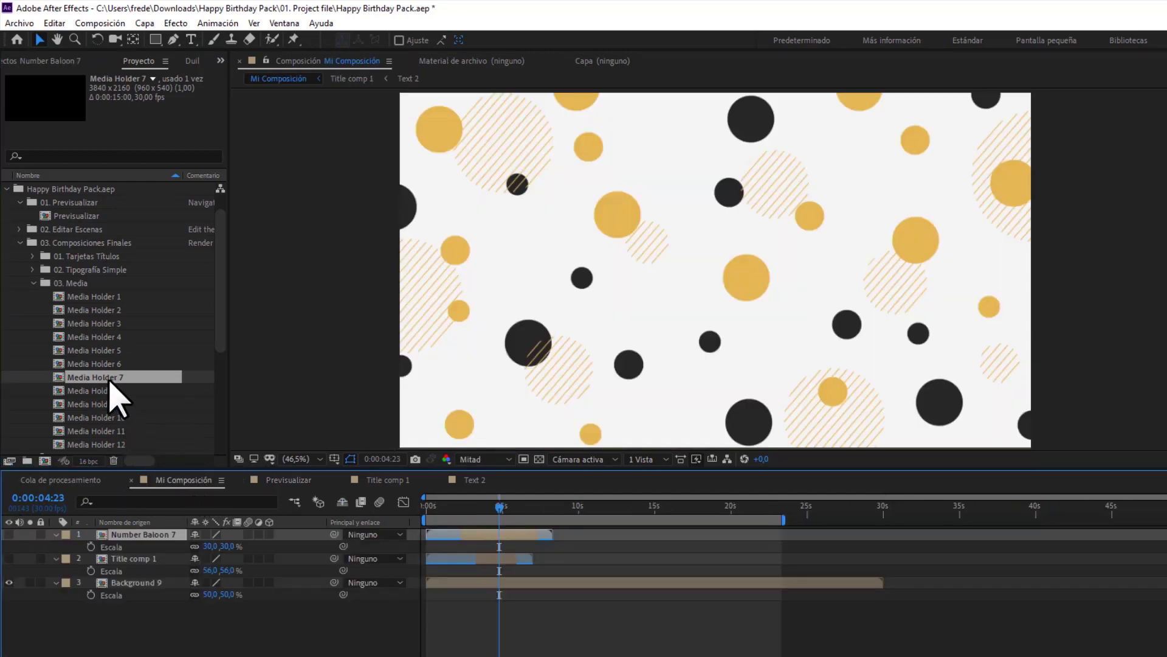
Add Media Holder 7 at 58% scale, trim its out-point, and open its composition
drag(110, 381, 118, 531)
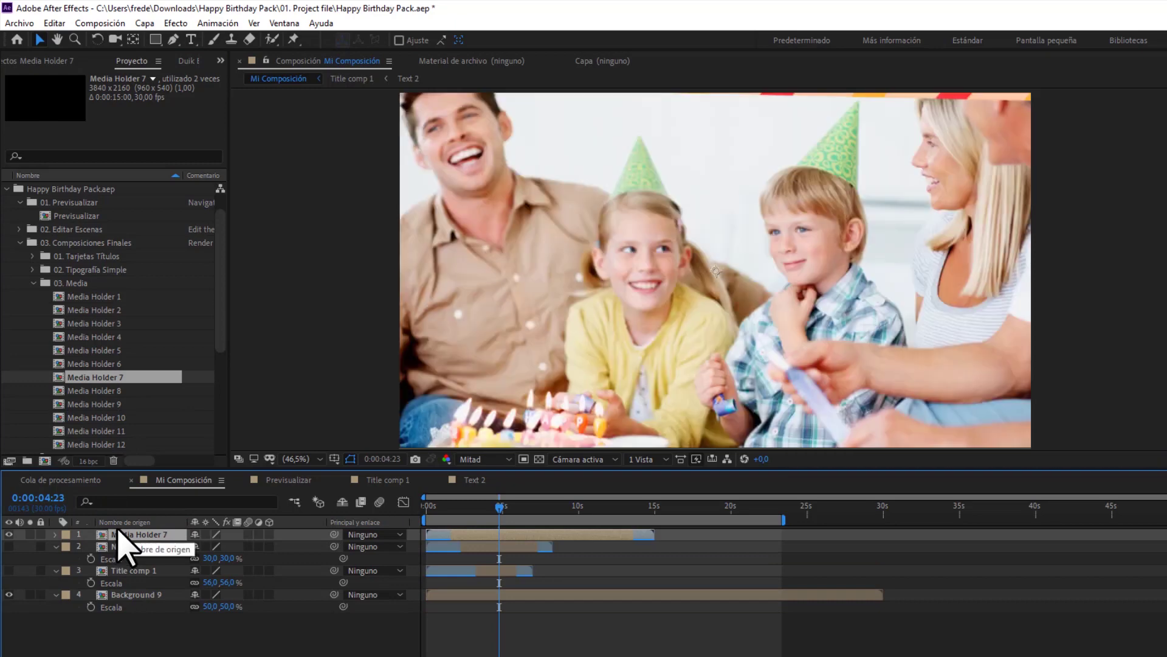
key(s)
mouse_move(222, 546)
mouse_down()
mouse_move(183, 550)
mouse_move(207, 549)
mouse_up()
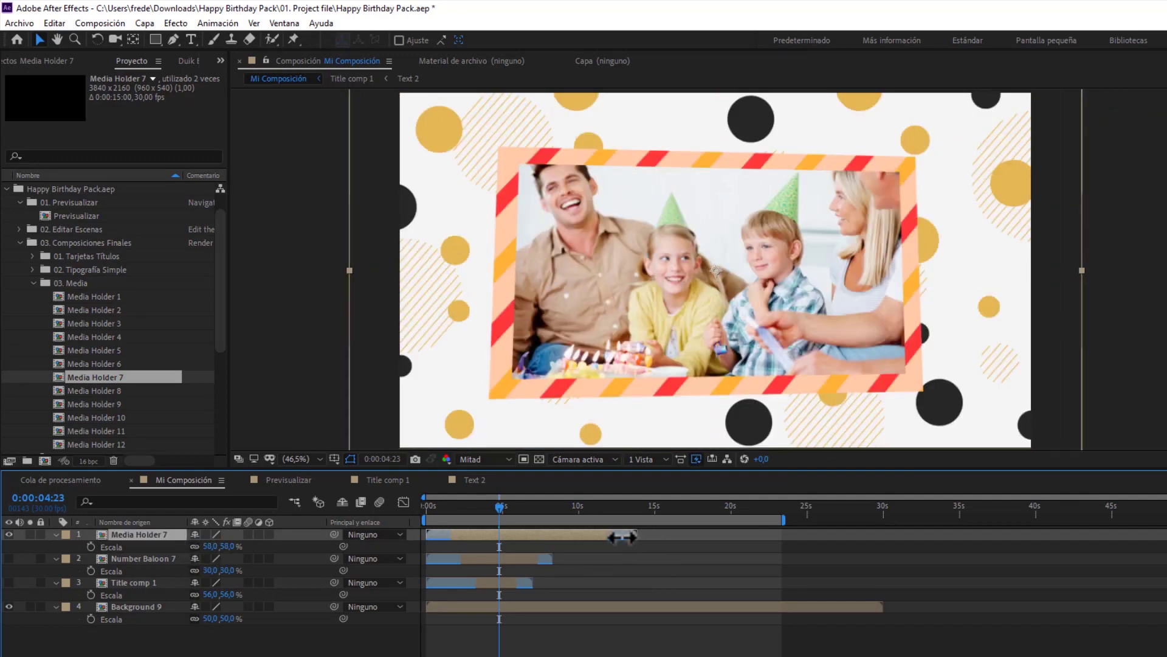
drag(646, 537, 602, 536)
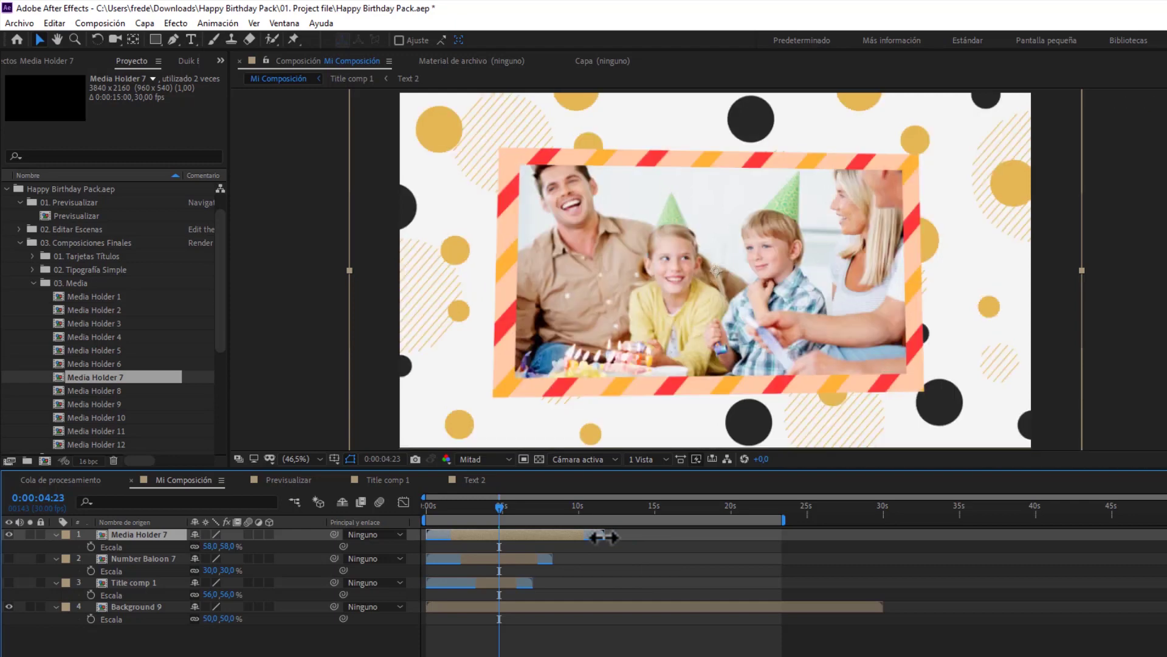
double_click(102, 535)
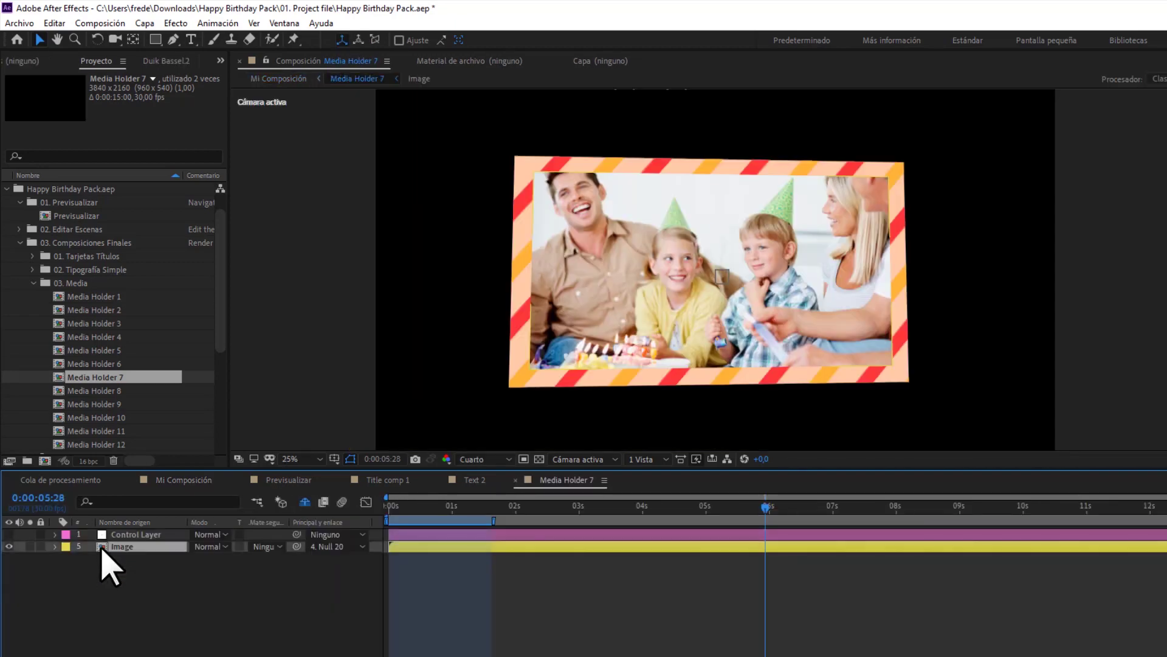
Check the frame's Control Layer settings, then open the Image composition inside Media Holder 7
click(103, 547)
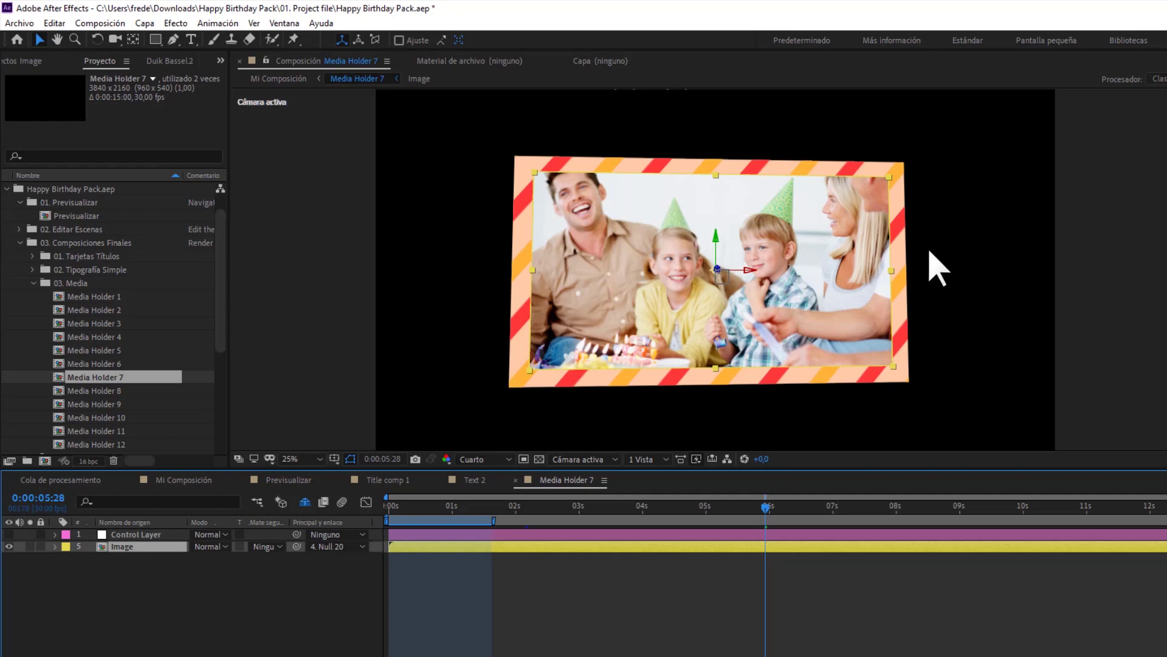
click(139, 535)
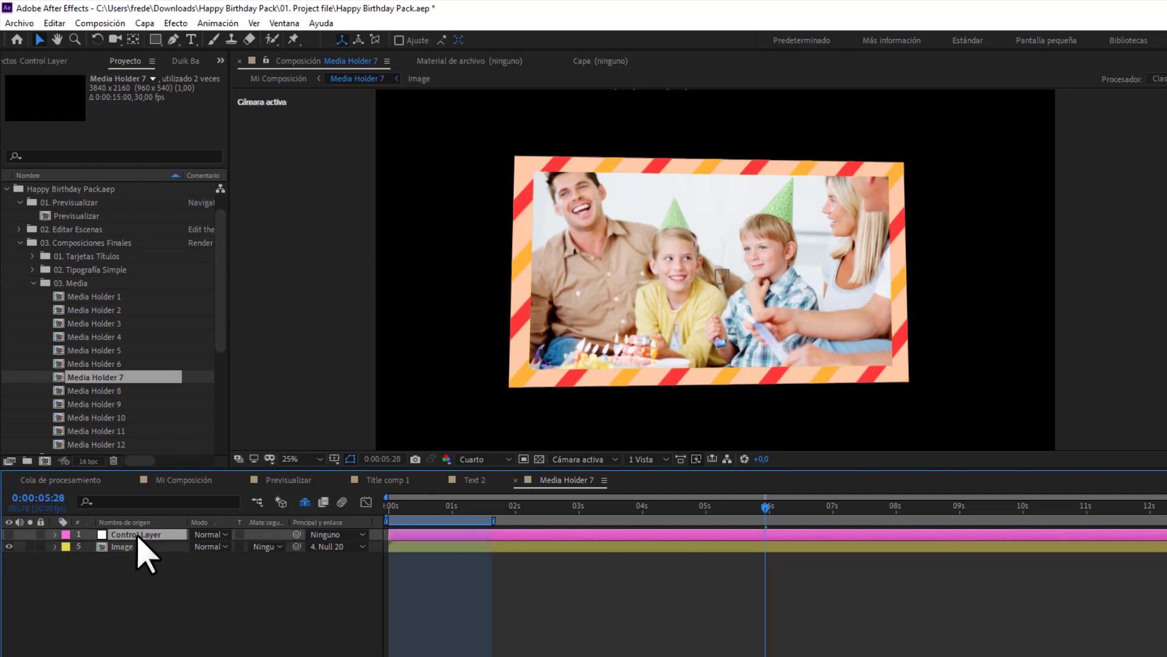
click(47, 61)
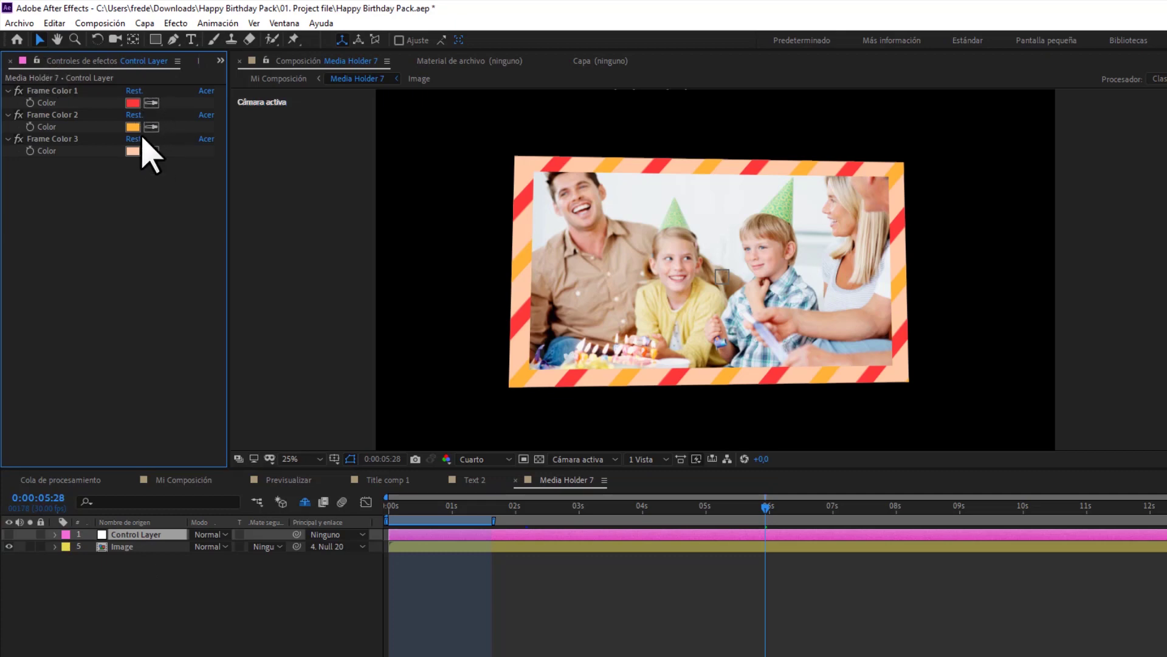
click(118, 546)
double_click(105, 549)
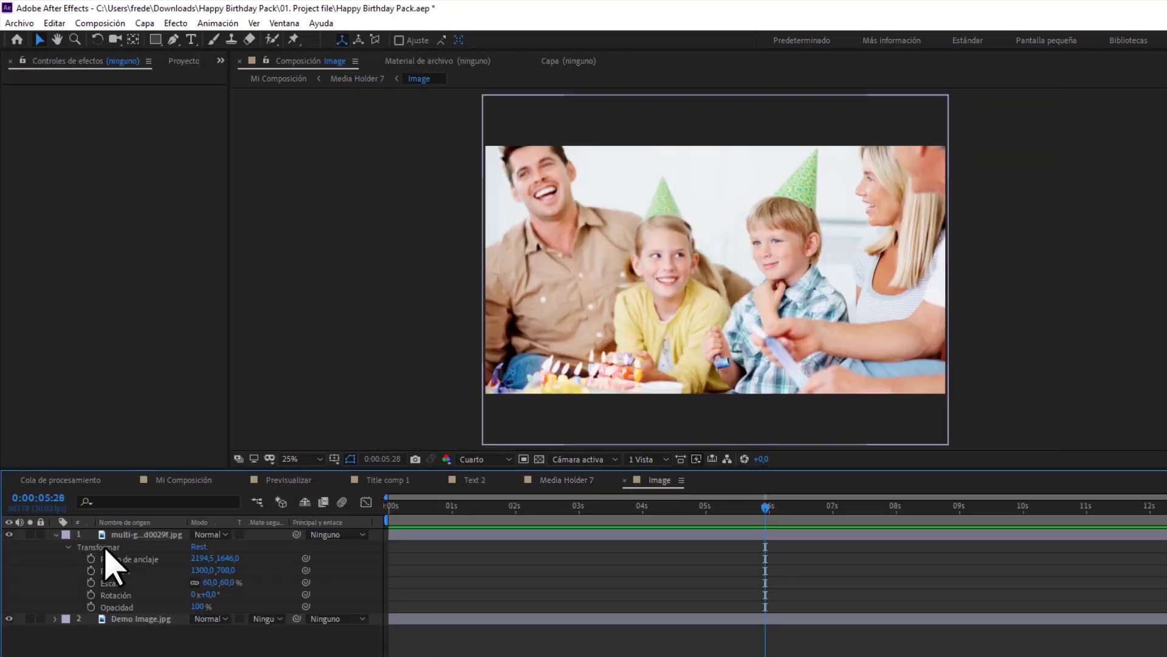
Place happy-birthday.jpg as the top layer at 99% scale and return to Mi Composición
click(182, 62)
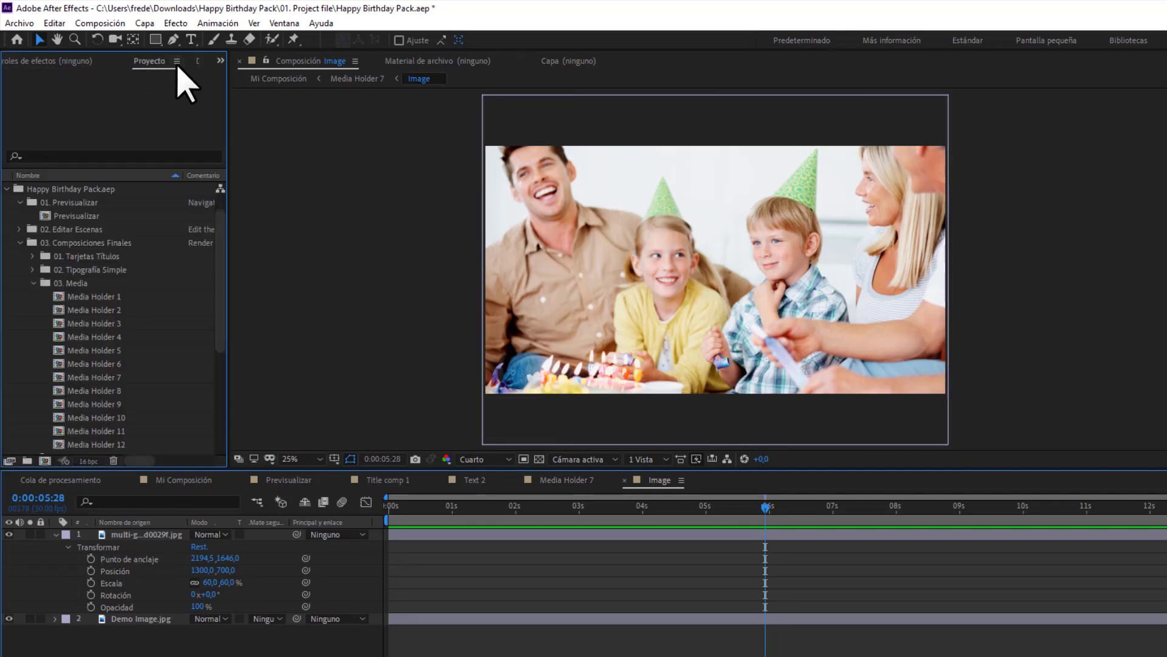
scroll(92, 374, down, 5)
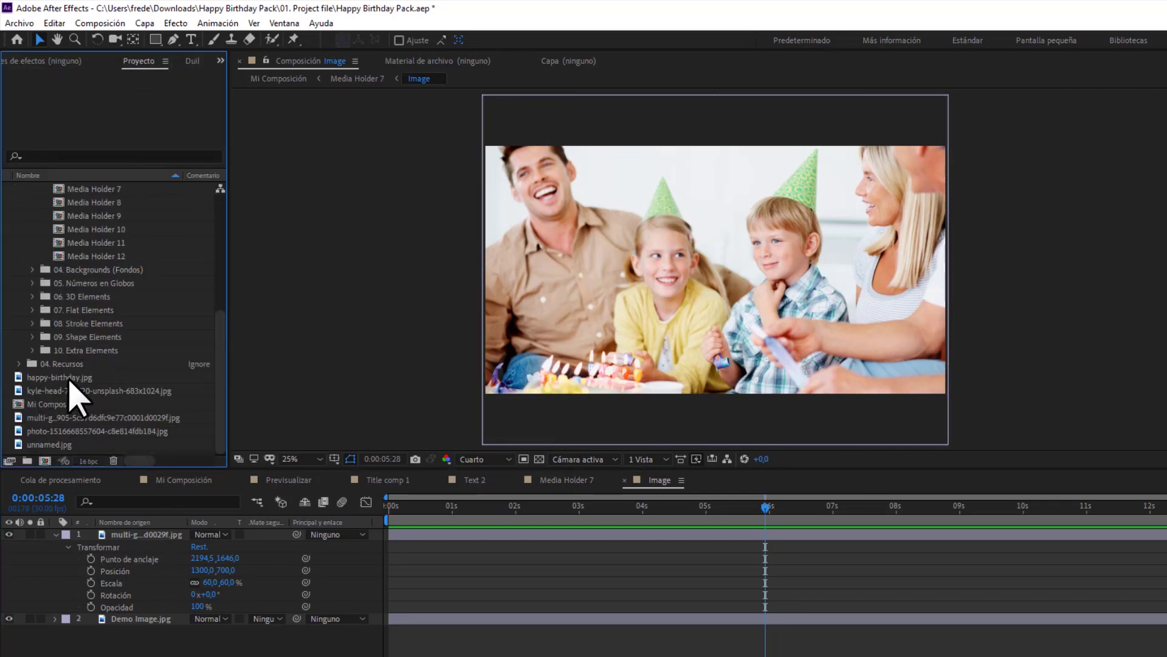
click(72, 380)
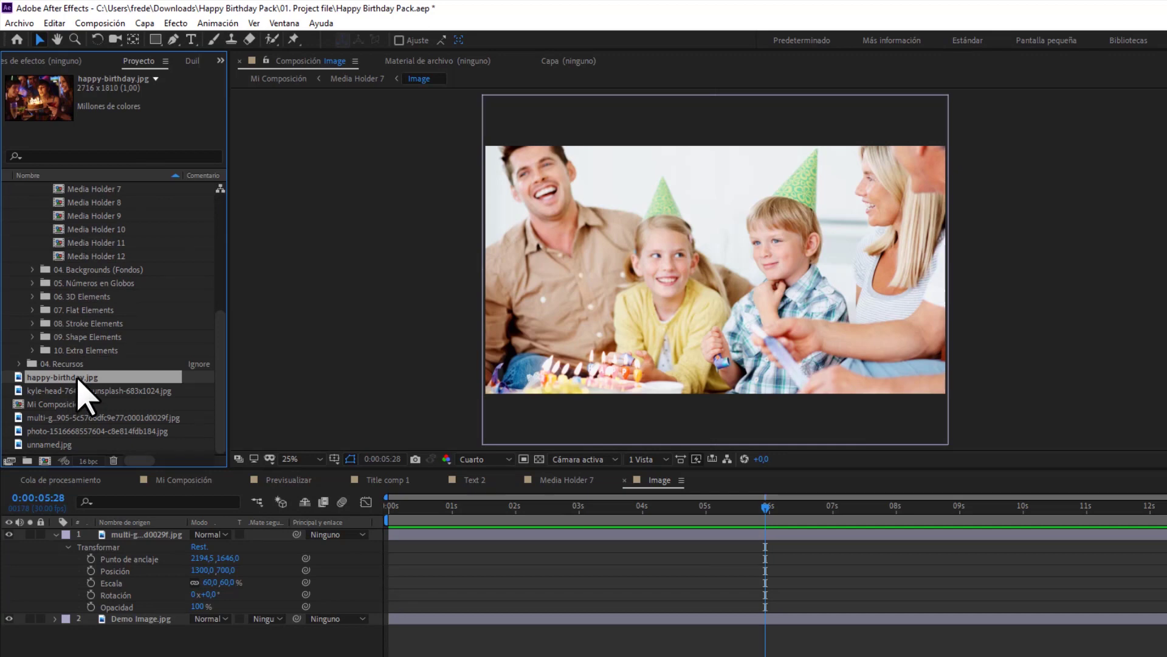
drag(78, 378, 128, 535)
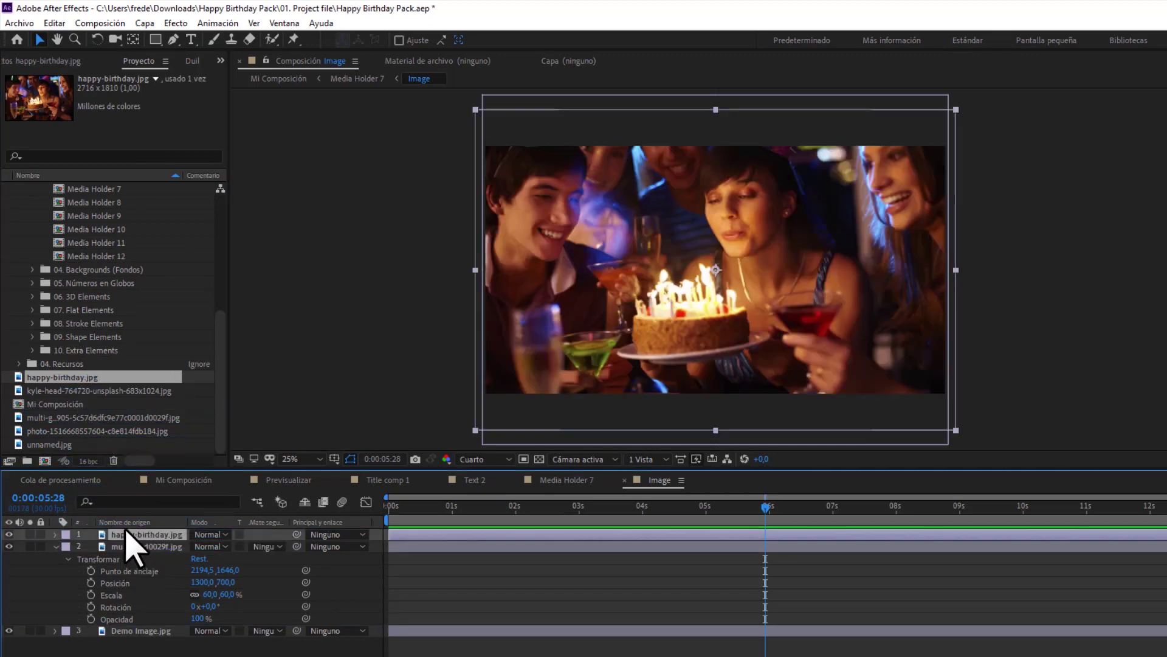
key(s)
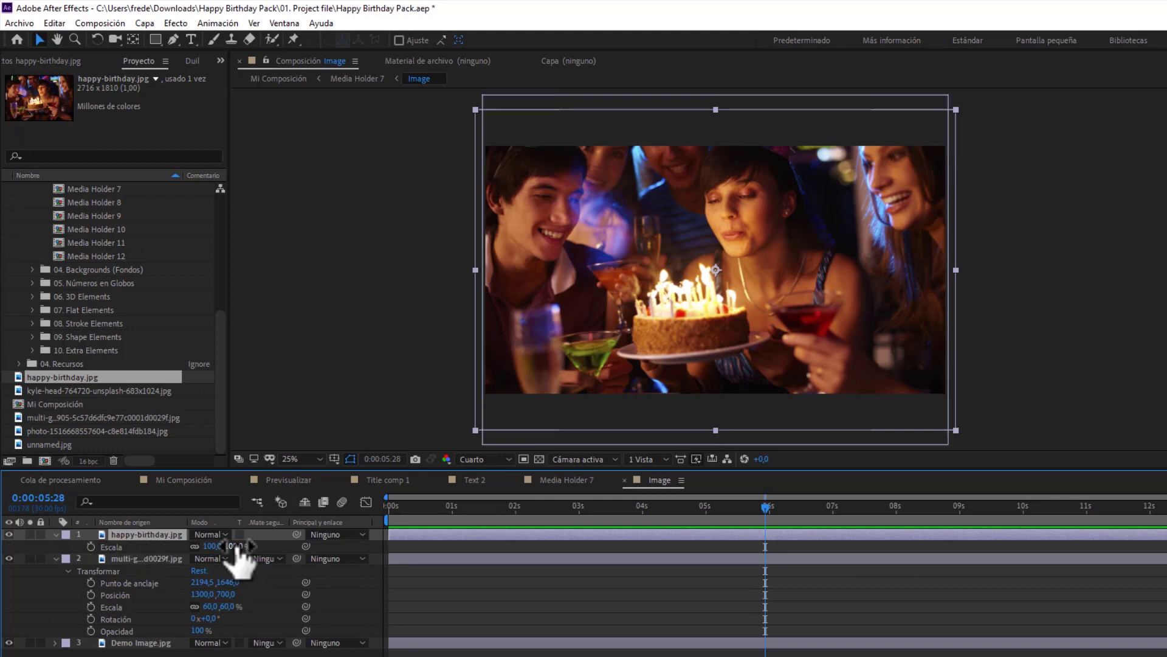
drag(236, 546, 239, 546)
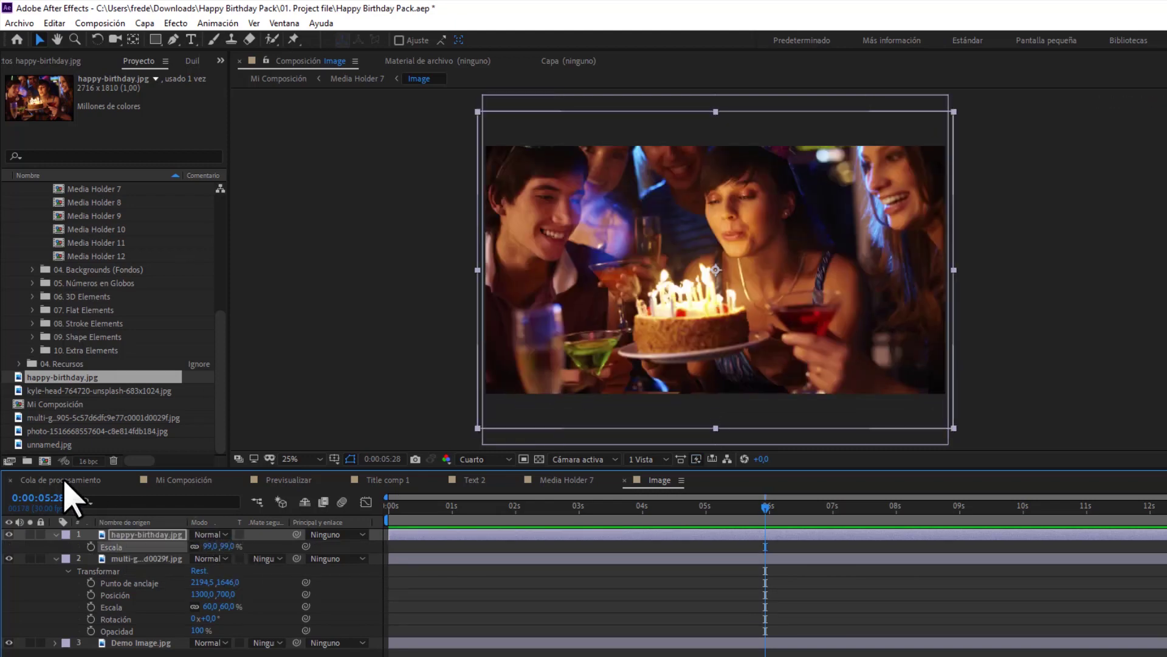
click(186, 480)
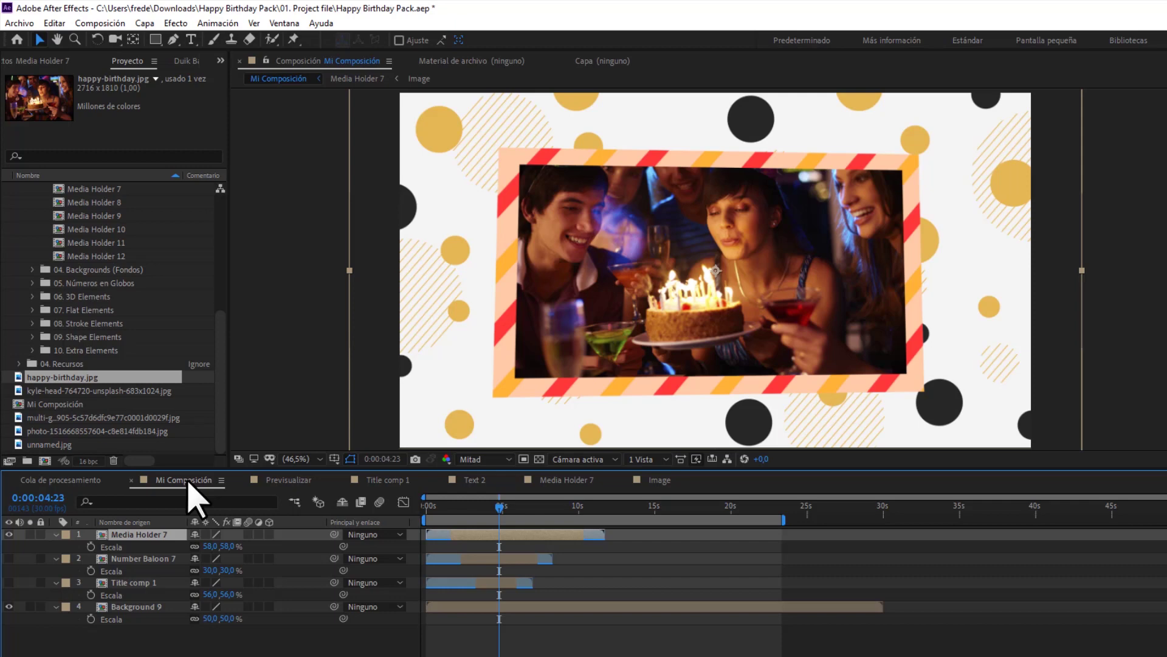
Add Cake 3 from the 06. 3D Elements folder to Mi Composición
click(220, 383)
scroll(221, 384, up, 2)
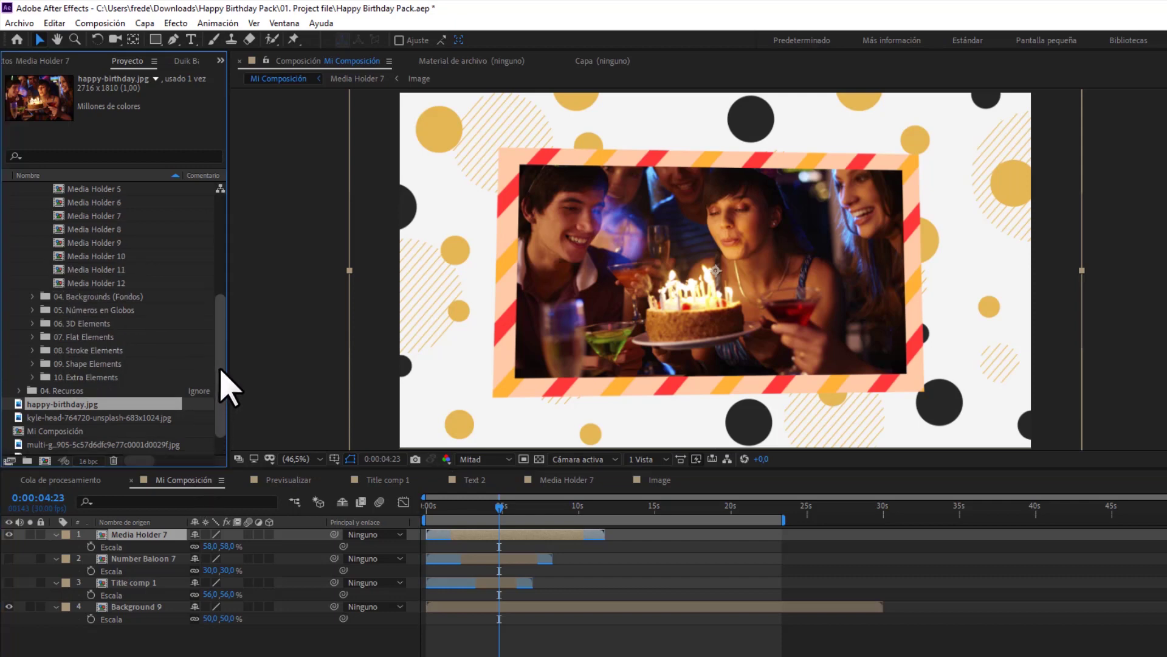
click(32, 322)
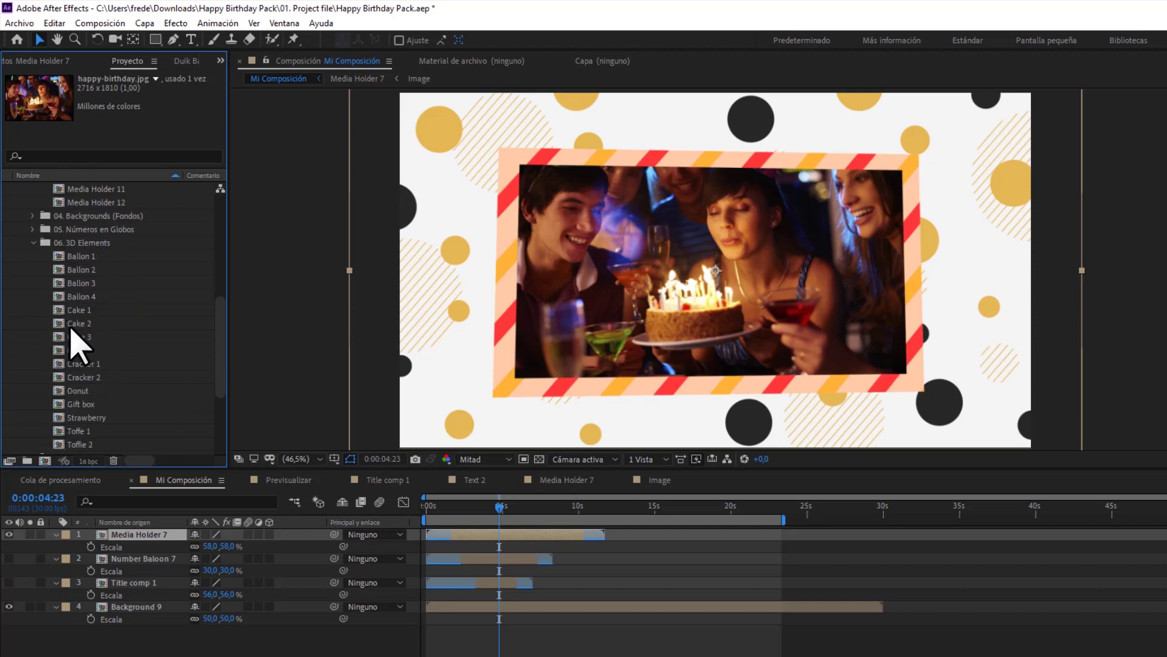
drag(92, 336, 139, 535)
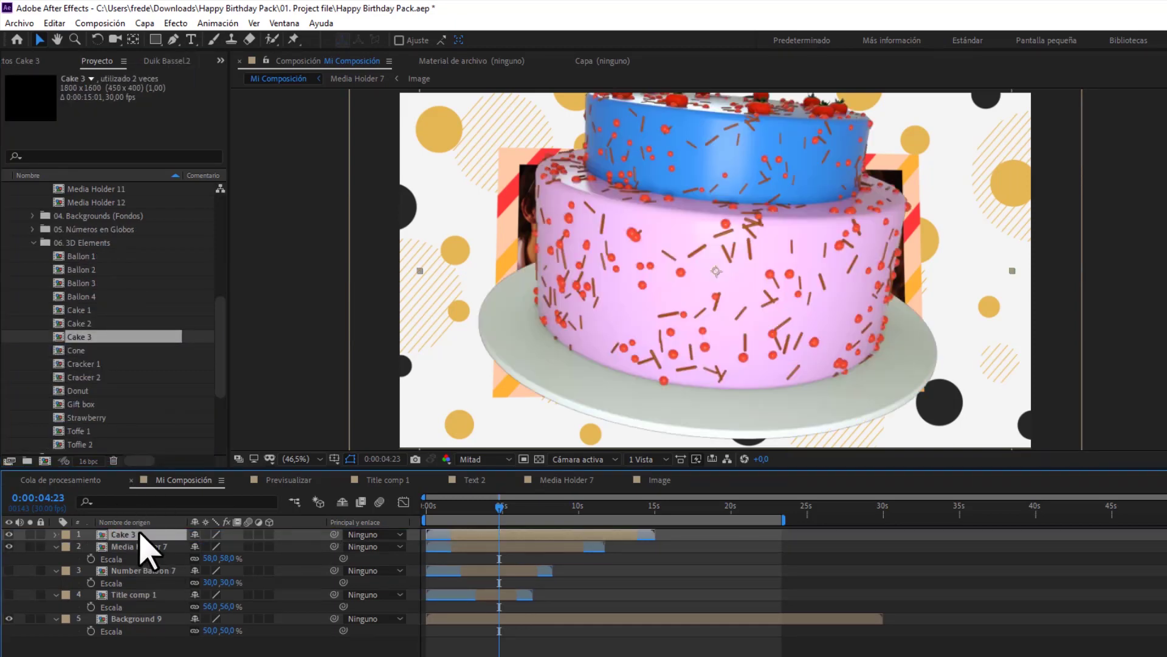
Scale Cake 3 to 24%, move it to the frame's lower-left corner, and shorten it
key(s)
drag(231, 547, 182, 547)
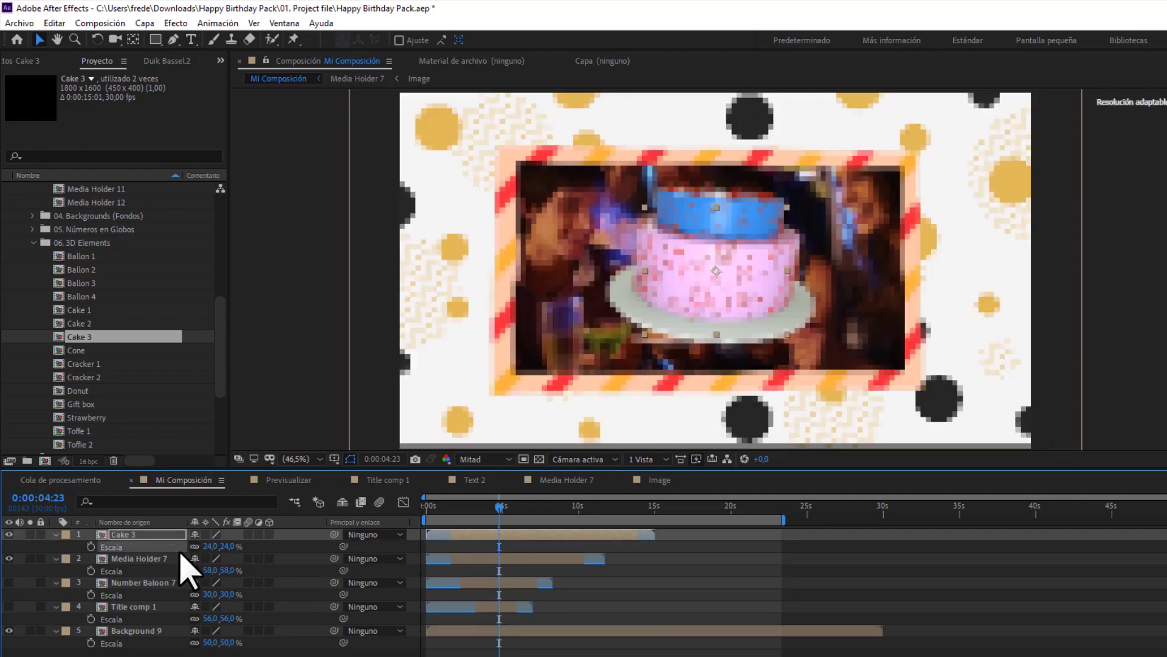
drag(690, 319, 508, 398)
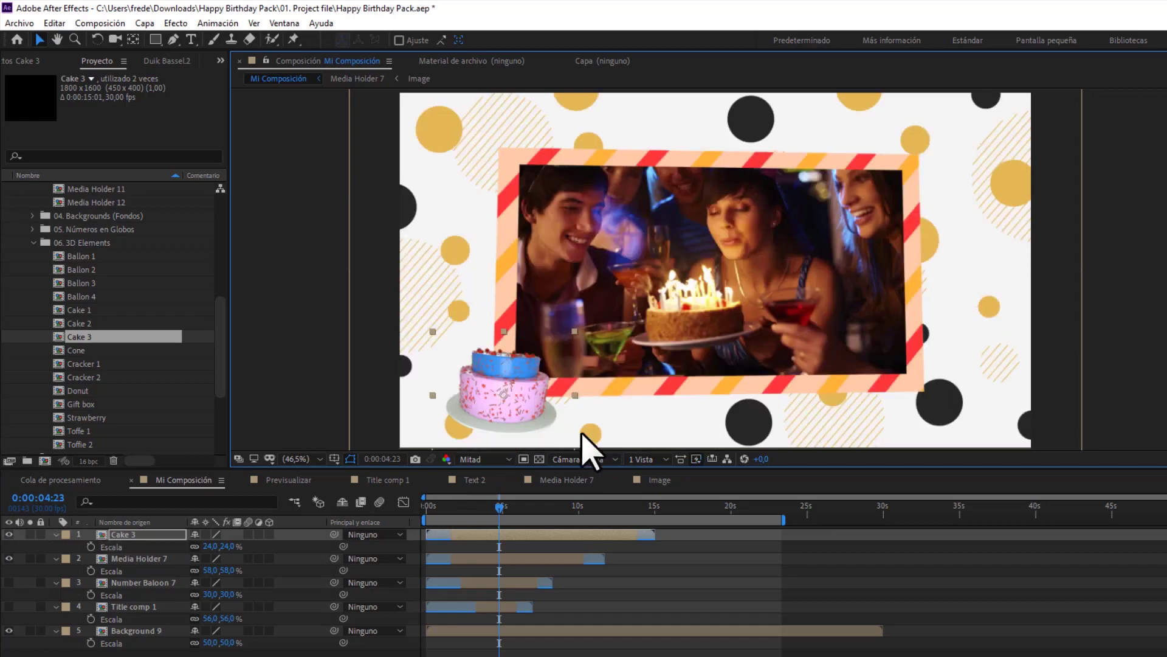
drag(654, 535, 597, 534)
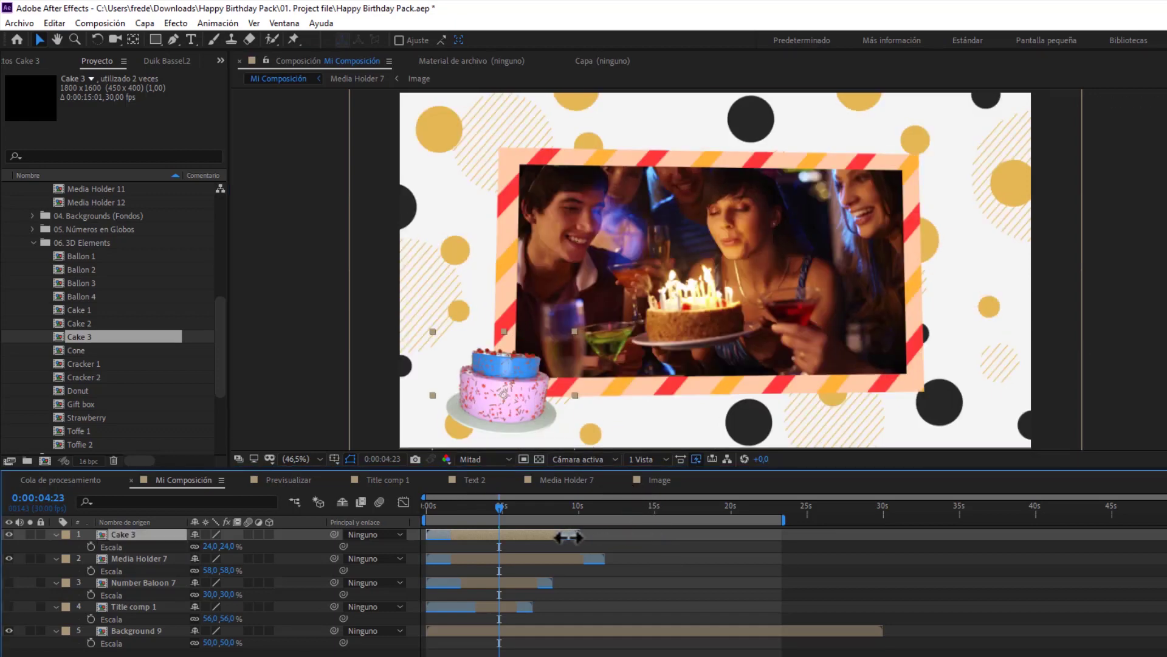